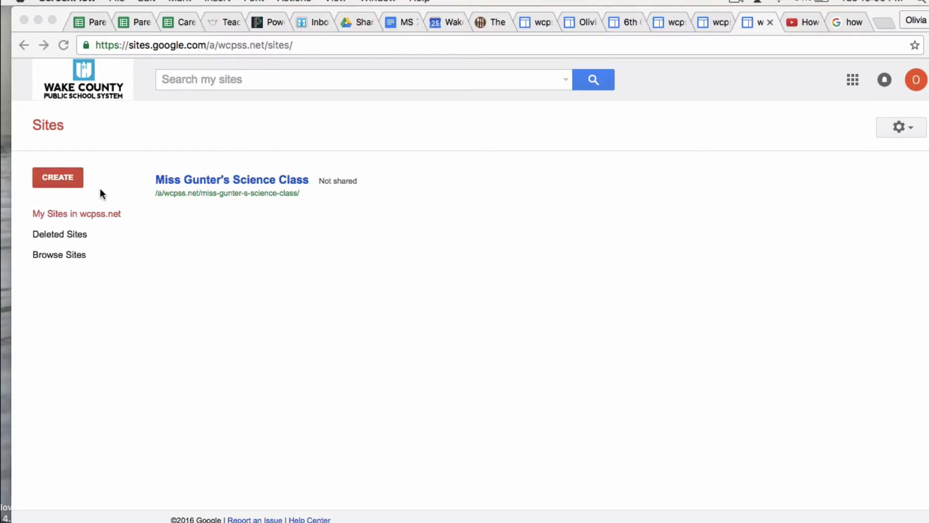
Start a new blank site named with the owner's full name plus 'Digital Portfolio'
{"action": "left_click", "coordinate": [70, 182]}
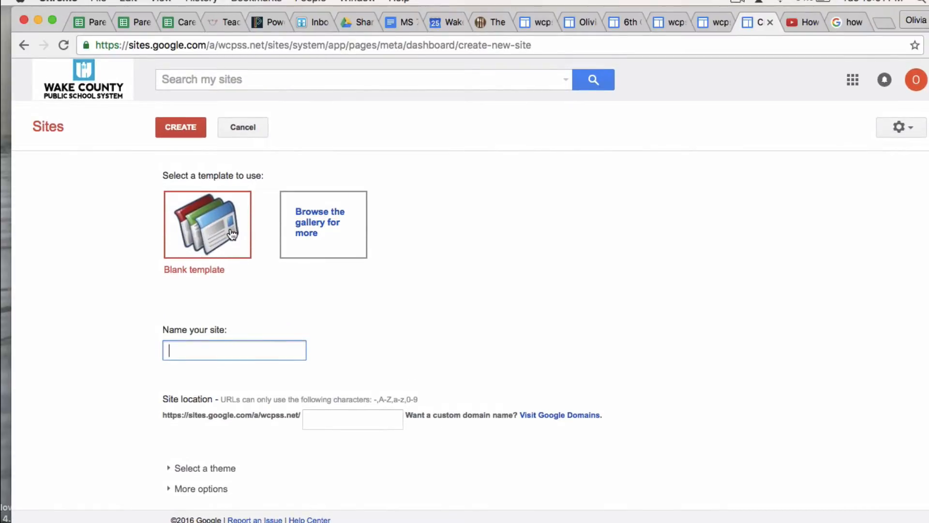
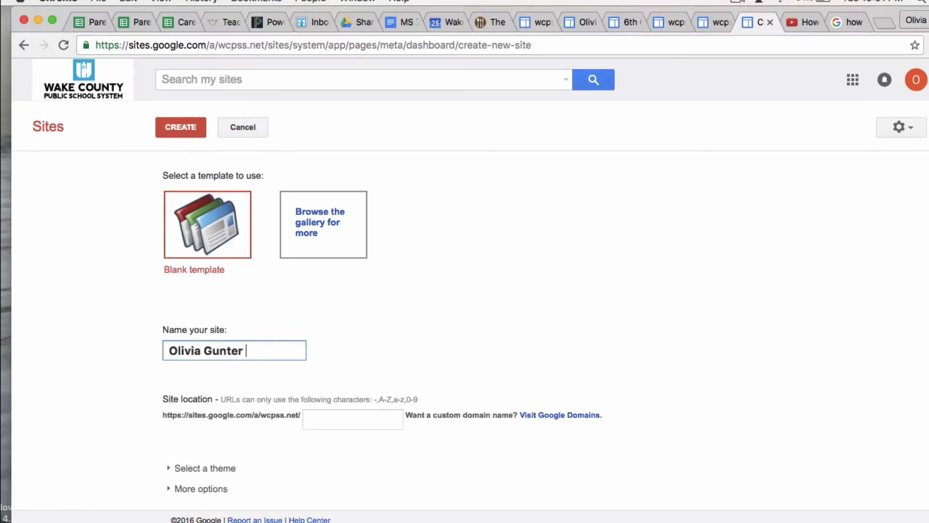
{"action": "type", "text": " Digital Portfolo"}
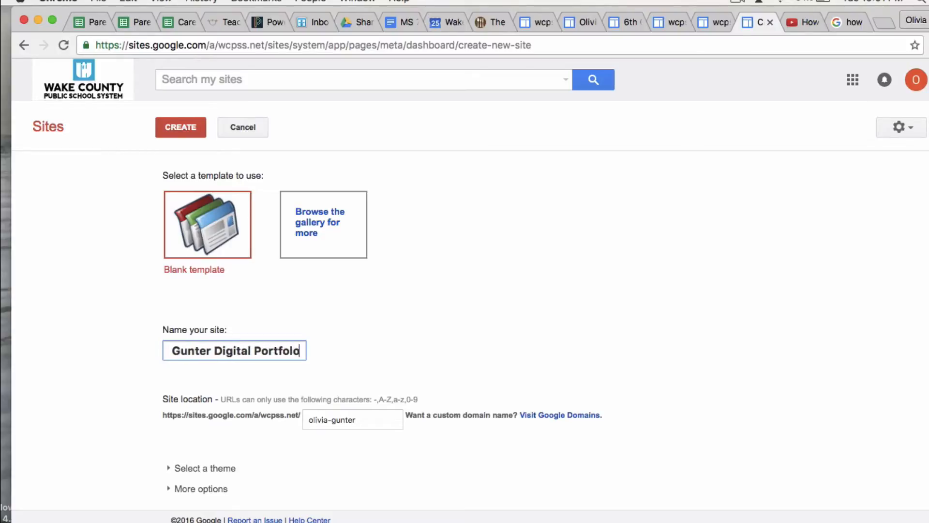
{"action": "key", "text": "BackSpace"}
{"action": "type", "text": "io"}
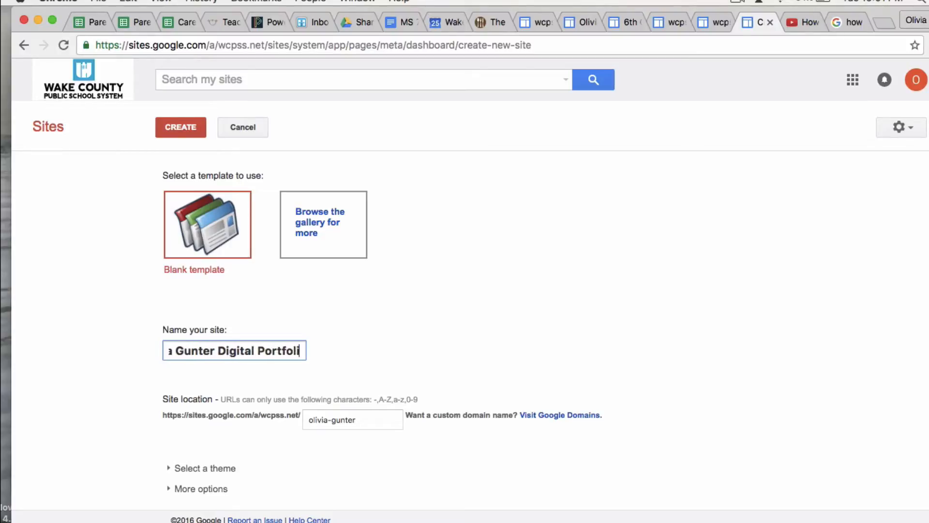
Add an apostrophe-s after the surname in the site name
{"action": "left_click", "coordinate": [208, 352]}
{"action": "type", "text": "'s"}
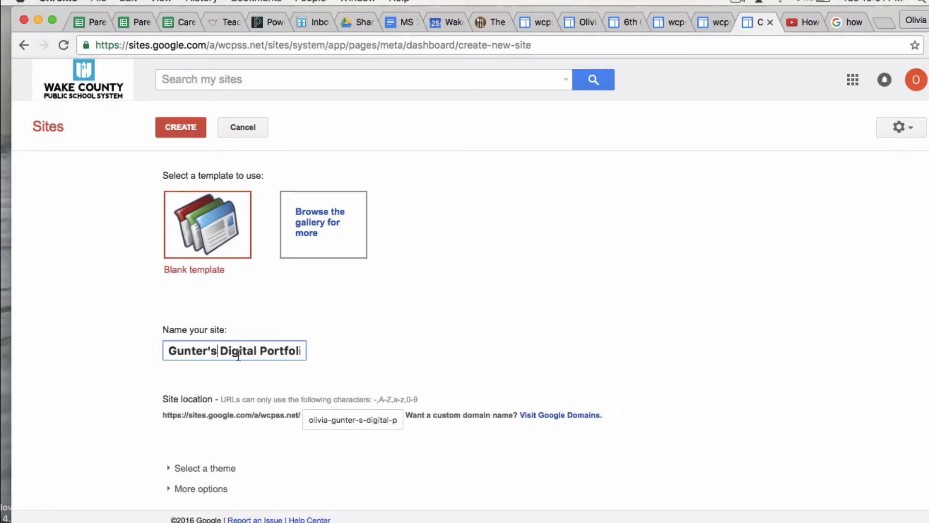
{"action": "key", "text": "Left"}
{"action": "key", "text": "Left"}
{"action": "key", "text": "Left"}
{"action": "key", "text": "Left"}
{"action": "key", "text": "Left"}
{"action": "key", "text": "Left"}
{"action": "key", "text": "Left"}
{"action": "key", "text": "Left"}
{"action": "key", "text": "Left"}
{"action": "key", "text": "Left"}
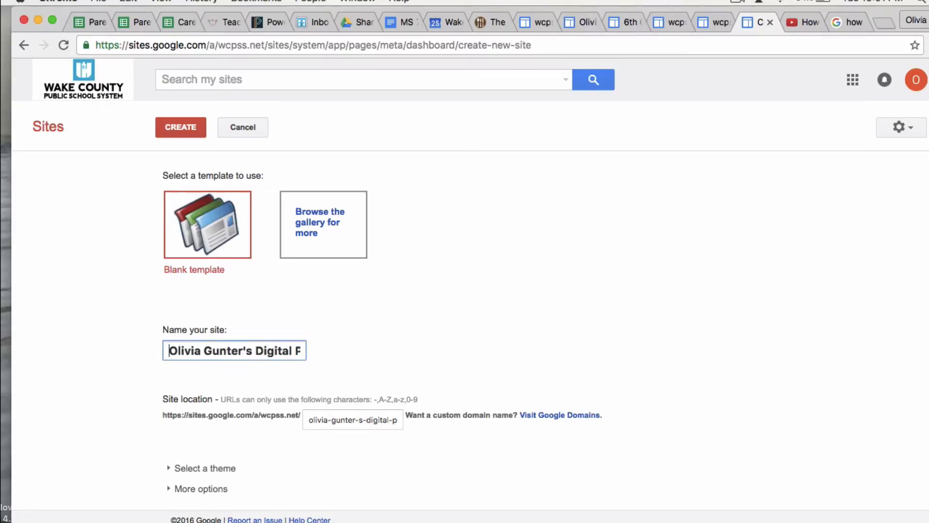
{"action": "key", "text": "Right"}
{"action": "key", "text": "Right"}
{"action": "key", "text": "Left"}
{"action": "key", "text": "Left"}
{"action": "key", "text": "Left"}
{"action": "key", "text": "Right"}
{"action": "key", "text": "Right"}
{"action": "key", "text": "Right"}
Browse the theme thumbnails and apply the Branches theme to the new site
{"action": "scroll", "coordinate": [464, 348], "scroll_direction": "down", "scroll_amount": 1}
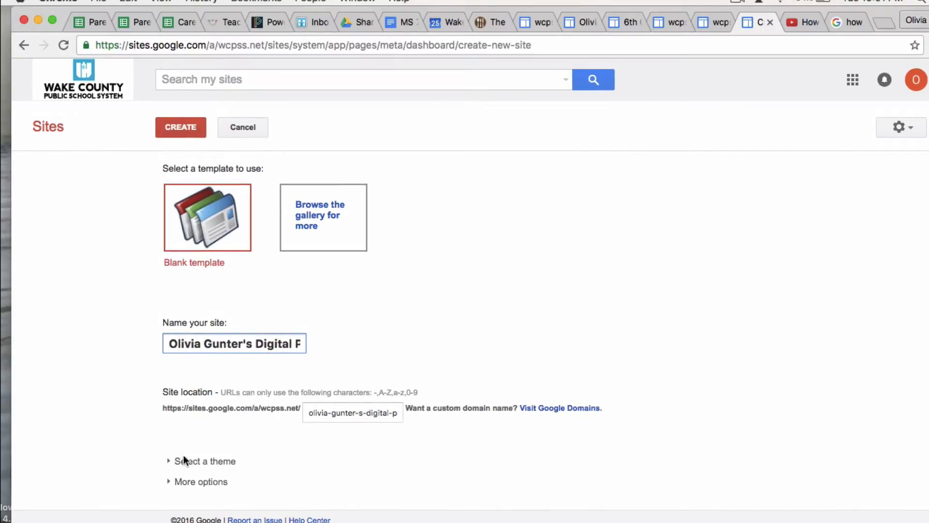
{"action": "left_click", "coordinate": [226, 463]}
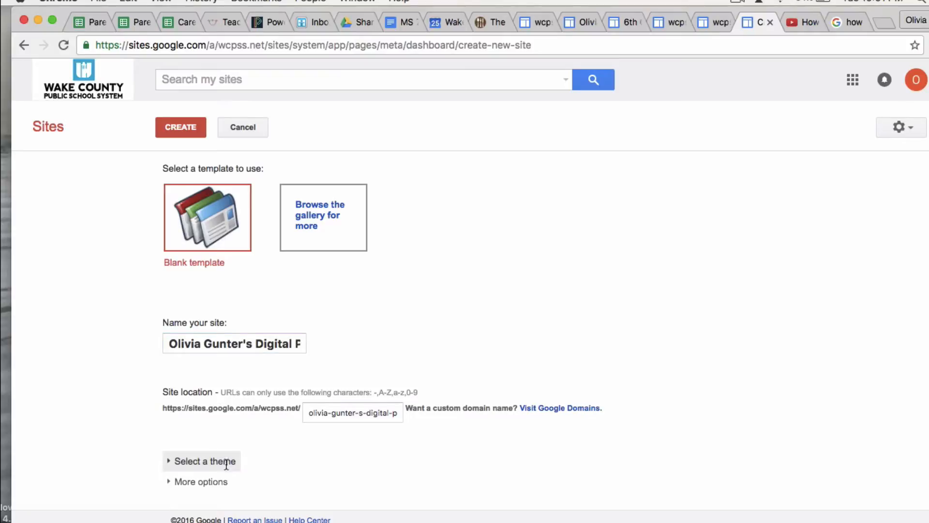
{"action": "scroll", "coordinate": [121, 407], "scroll_direction": "down", "scroll_amount": 6}
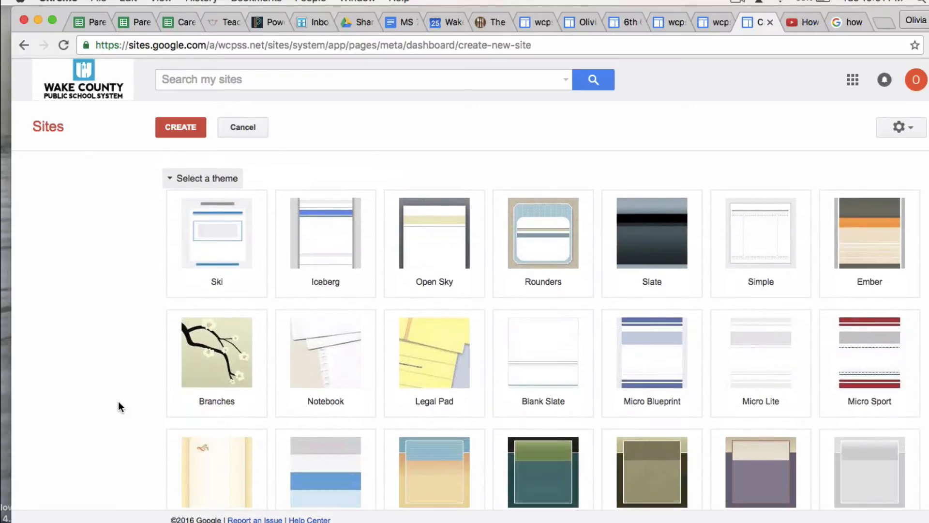
{"action": "scroll", "coordinate": [119, 402], "scroll_direction": "down", "scroll_amount": 3}
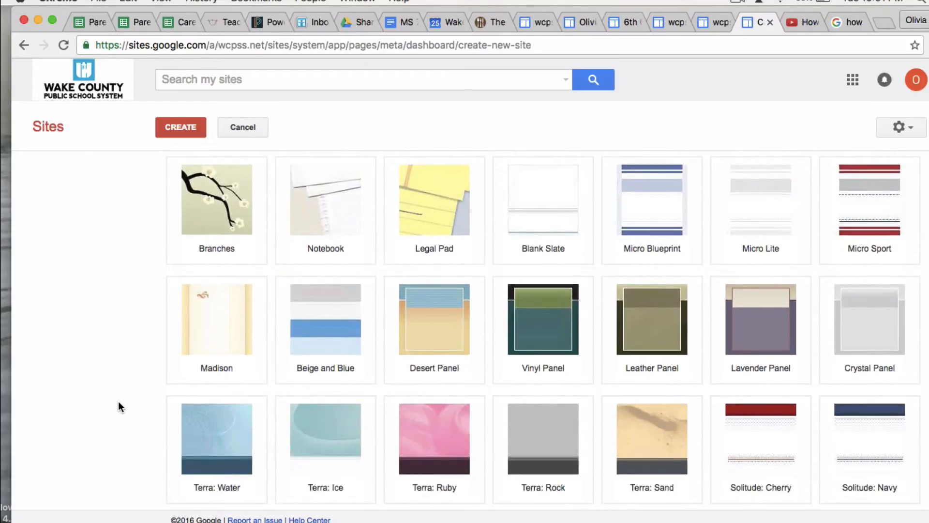
{"action": "scroll", "coordinate": [119, 403], "scroll_direction": "down", "scroll_amount": 6}
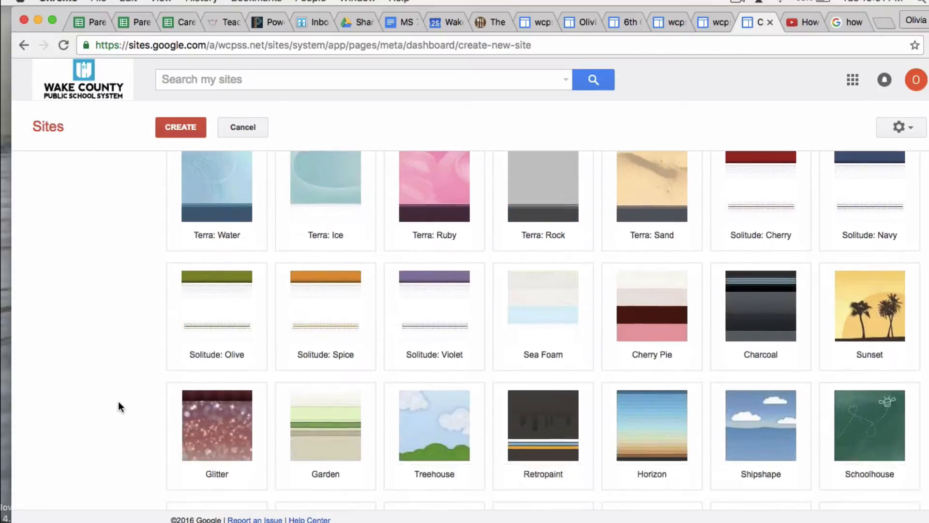
{"action": "scroll", "coordinate": [118, 400], "scroll_direction": "down", "scroll_amount": 2}
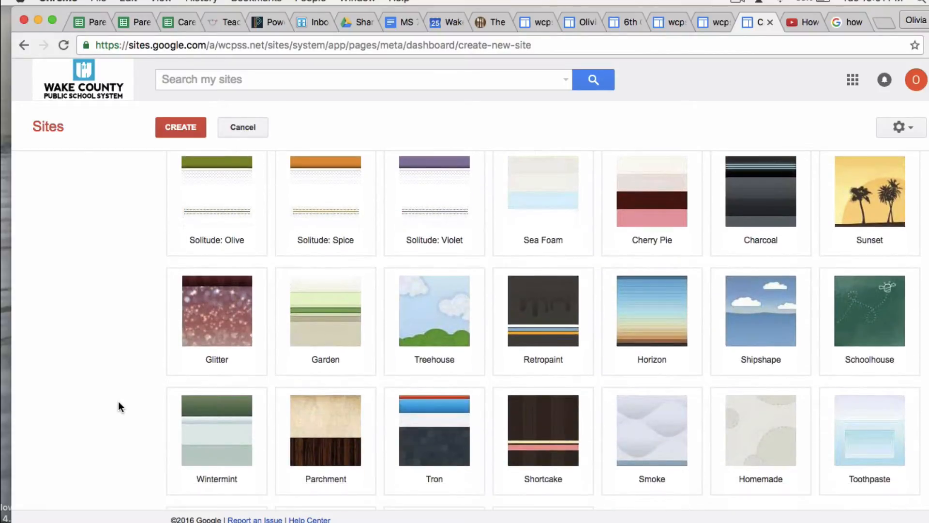
{"action": "scroll", "coordinate": [119, 401], "scroll_direction": "up", "scroll_amount": 2}
{"action": "scroll", "coordinate": [118, 401], "scroll_direction": "up", "scroll_amount": 5}
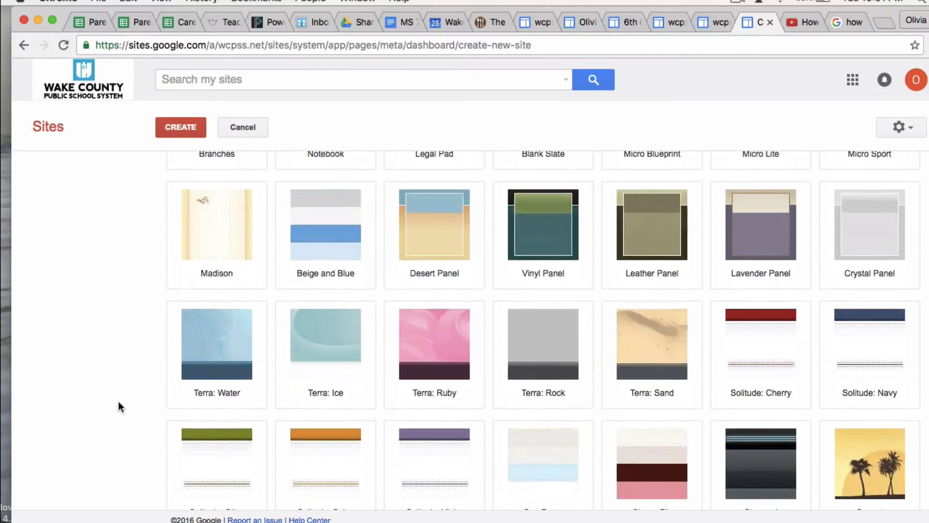
{"action": "scroll", "coordinate": [119, 402], "scroll_direction": "up", "scroll_amount": 2}
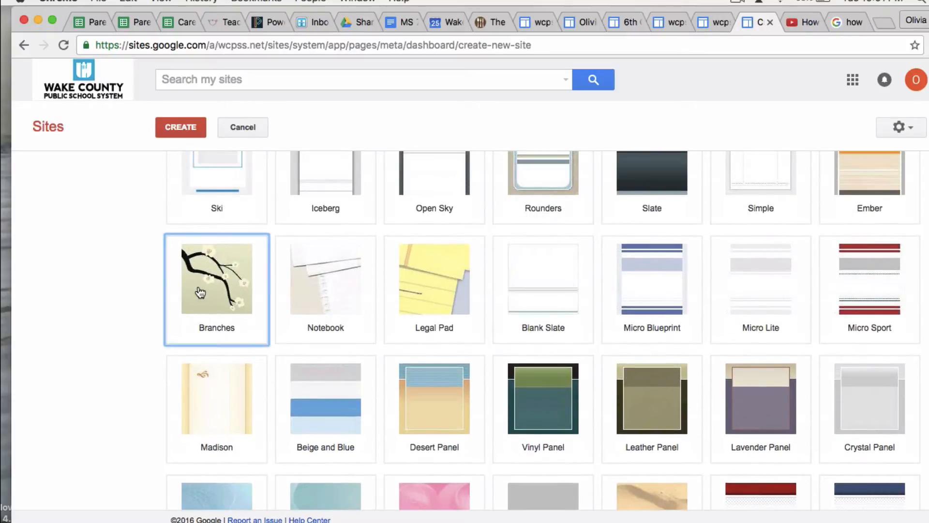
{"action": "left_click", "coordinate": [199, 291]}
{"action": "scroll", "coordinate": [126, 271], "scroll_direction": "down", "scroll_amount": 12}
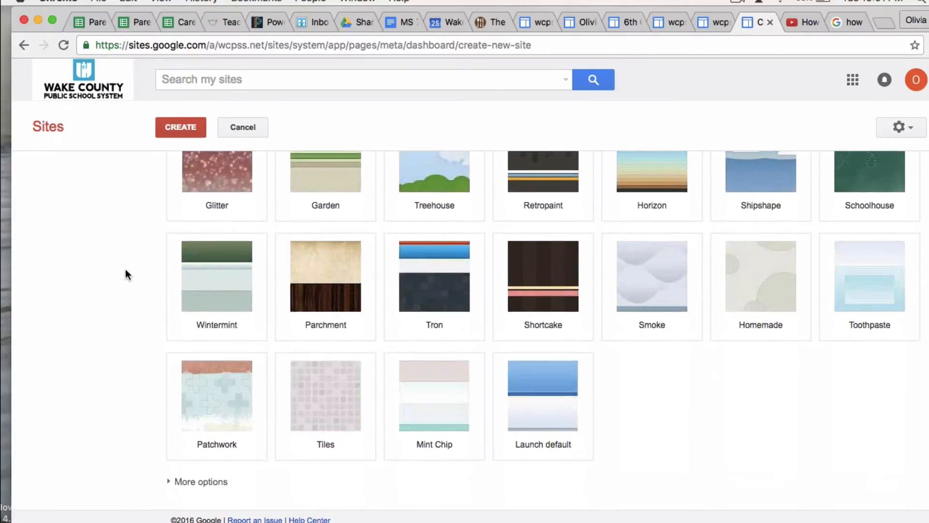
{"action": "scroll", "coordinate": [130, 223], "scroll_direction": "up", "scroll_amount": 15}
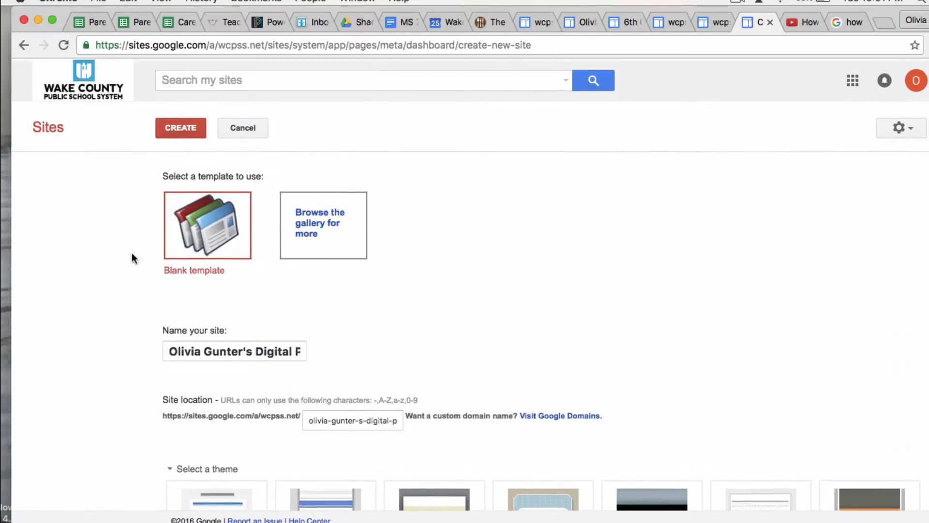
{"action": "scroll", "coordinate": [136, 322], "scroll_direction": "down", "scroll_amount": 4}
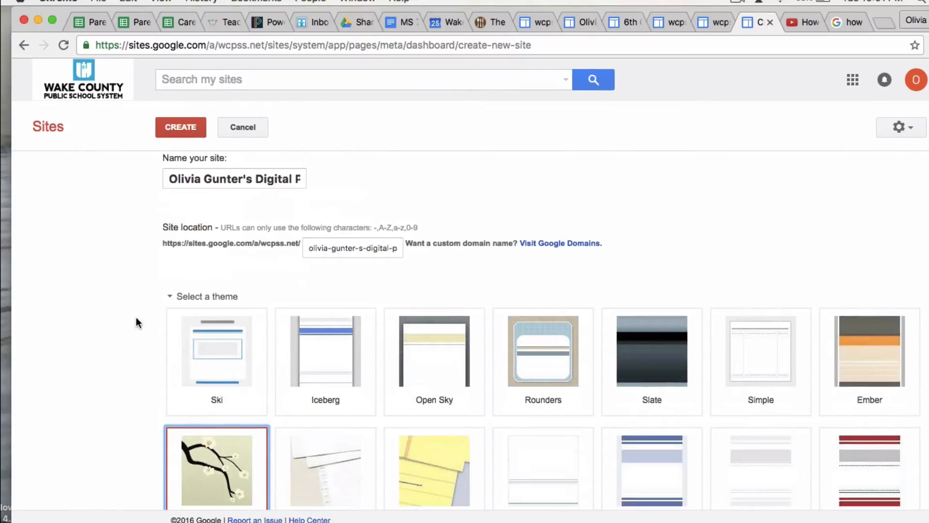
After the location clash, replace the owner's name with 'Sample', making 'Sample Digital Portfolio'
{"action": "left_click", "coordinate": [192, 136]}
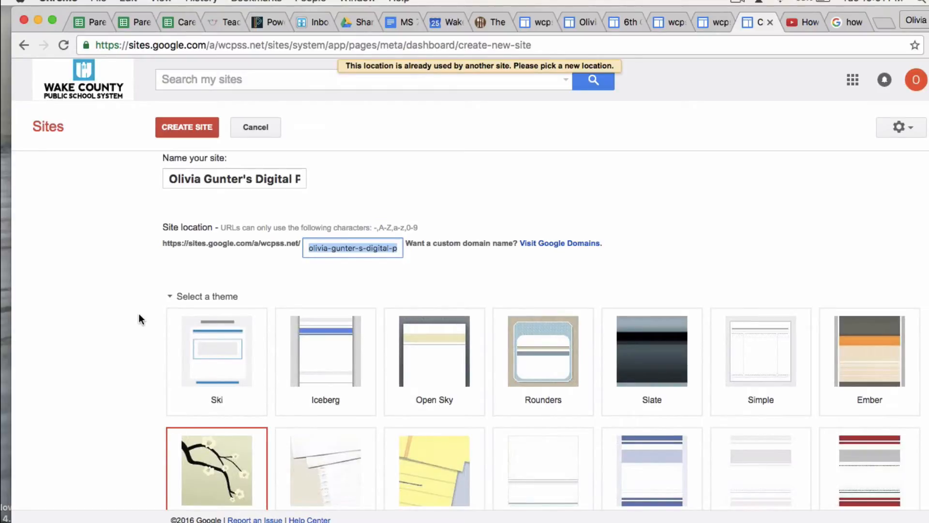
{"action": "scroll", "coordinate": [138, 320], "scroll_direction": "down", "scroll_amount": 3}
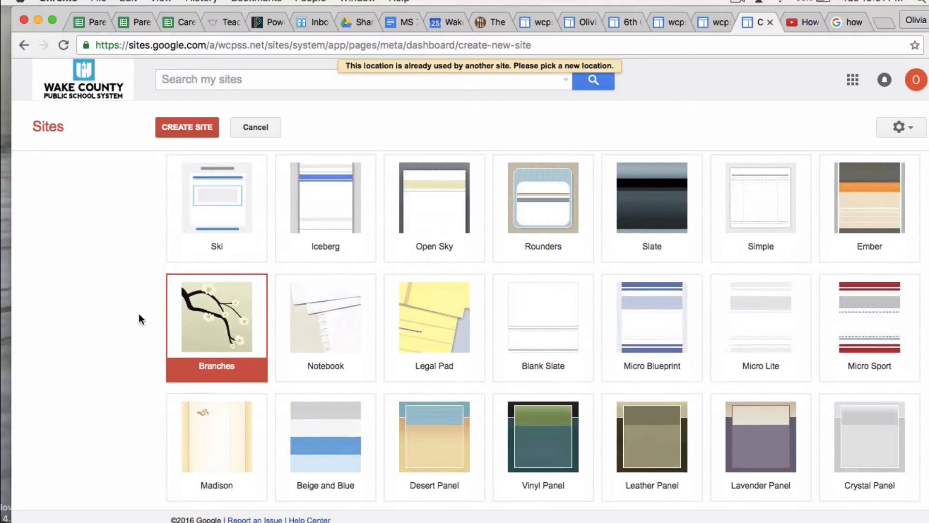
{"action": "scroll", "coordinate": [139, 315], "scroll_direction": "up", "scroll_amount": 6}
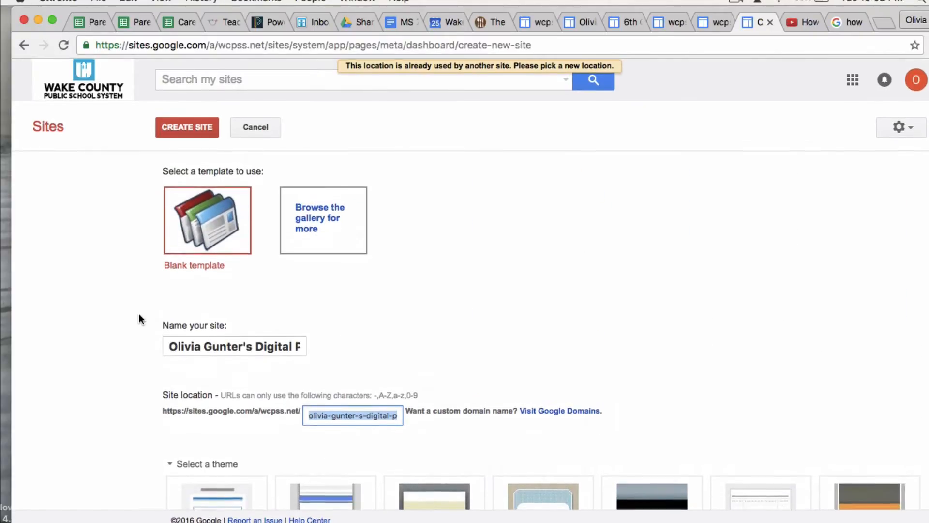
{"action": "scroll", "coordinate": [139, 319], "scroll_direction": "down", "scroll_amount": 1}
{"action": "left_click_drag", "start_coordinate": [253, 326], "coordinate": [165, 327]}
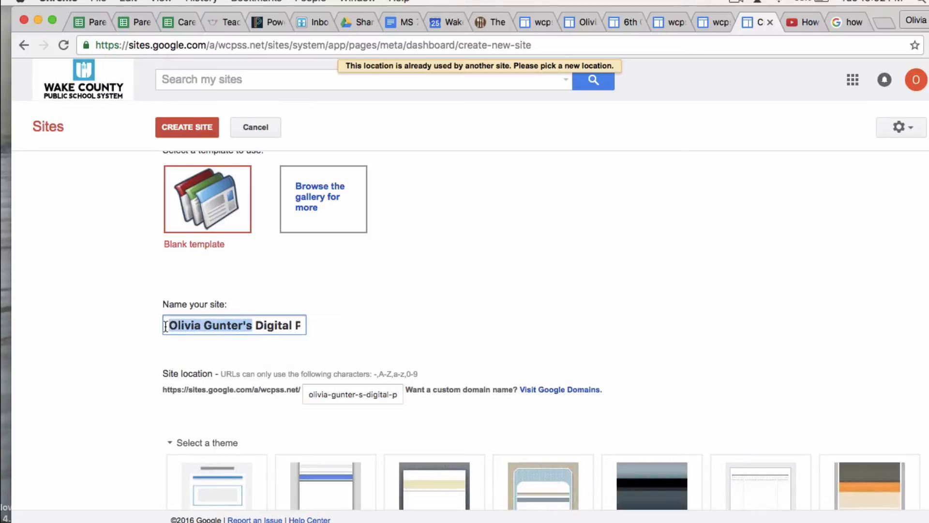
{"action": "type", "text": "Smap"}
{"action": "key", "text": "BackSpace"}
{"action": "key", "text": "BackSpace"}
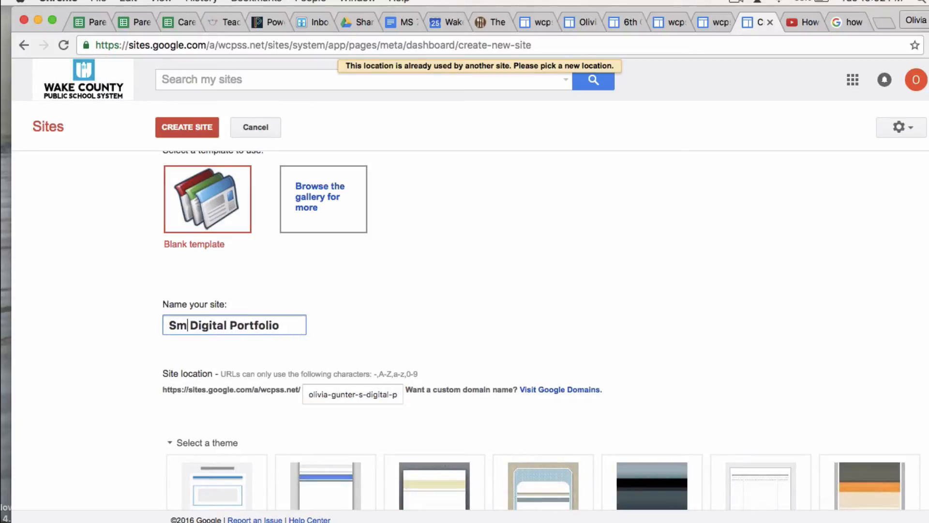
{"action": "type", "text": "ample"}
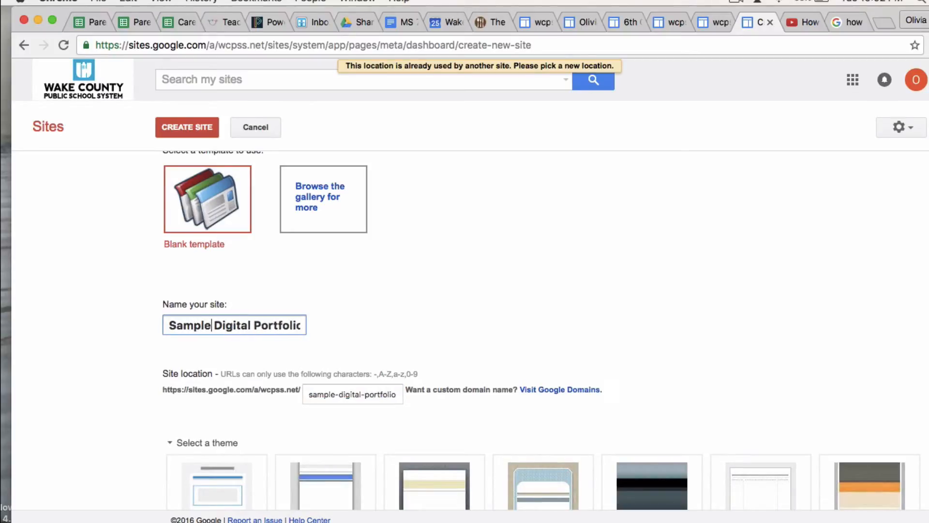
{"action": "left_click", "coordinate": [187, 129]}
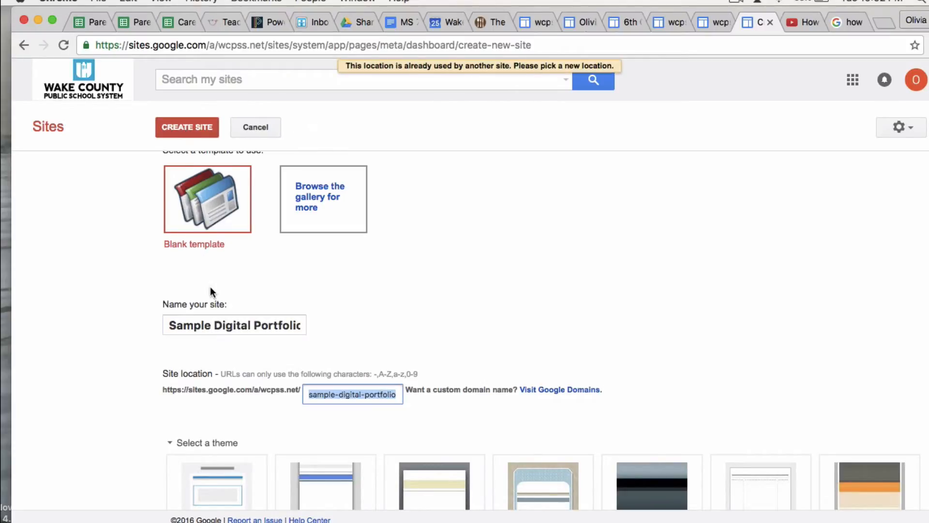
{"action": "left_click", "coordinate": [249, 325]}
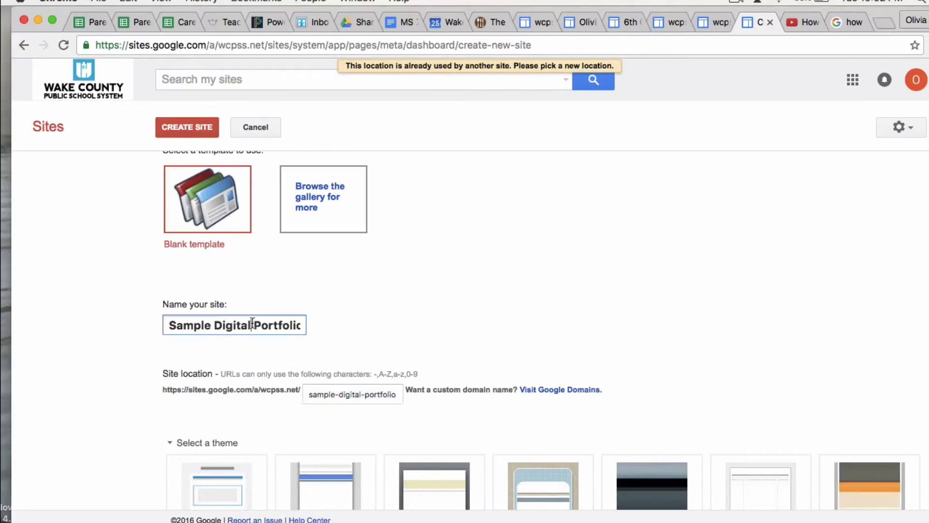
{"action": "key", "text": "Right"}
{"action": "key", "text": "Right"}
{"action": "key", "text": "Right"}
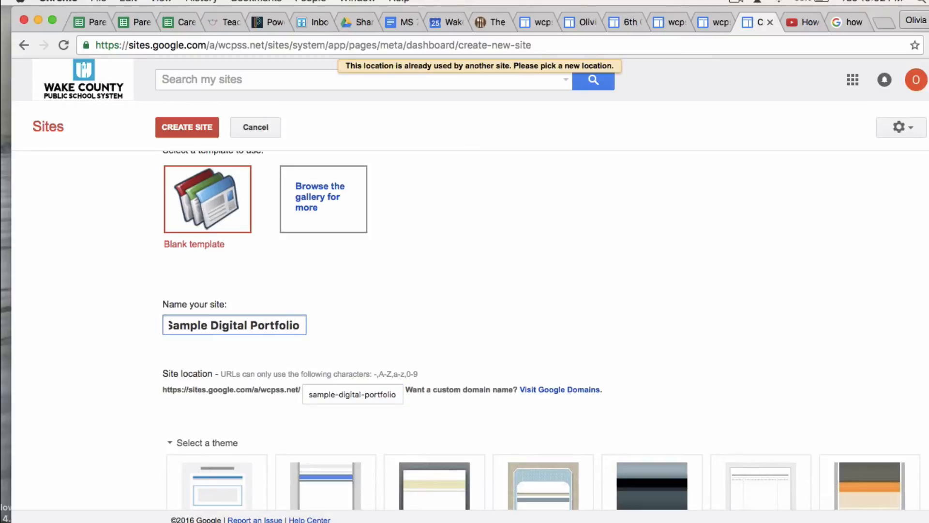
Append '#1' to name the site 'Sample Digital Portfolio #1' and create it
{"action": "type", "text": "#1"}
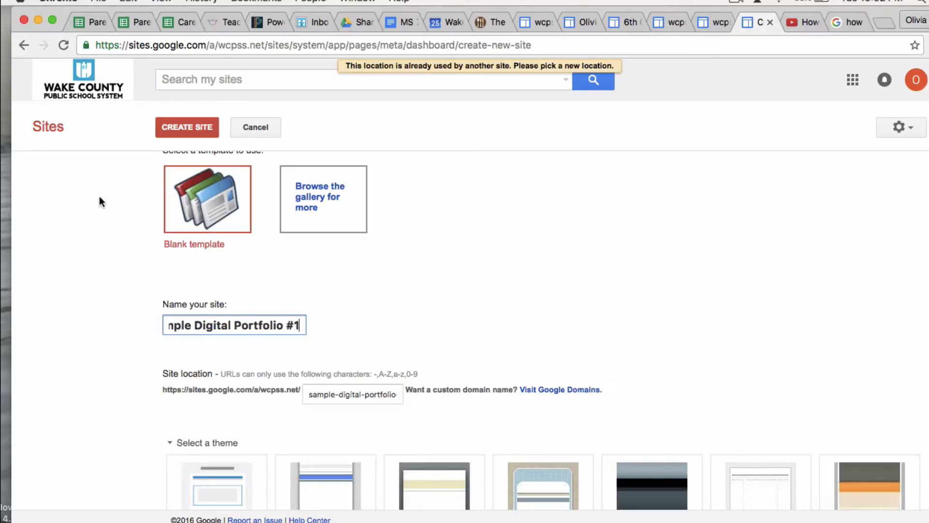
{"action": "left_click", "coordinate": [188, 127]}
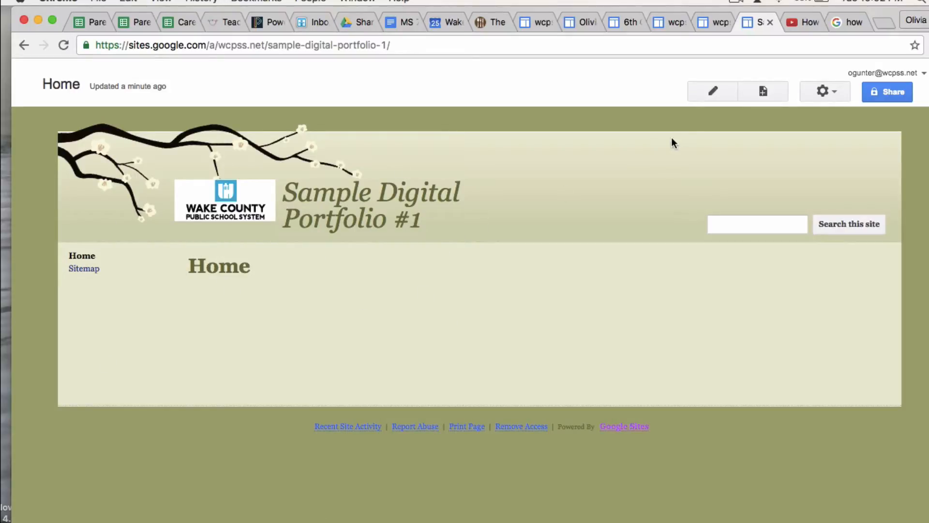
Retitle the Home page 'Welcome!'
{"action": "left_click", "coordinate": [724, 88]}
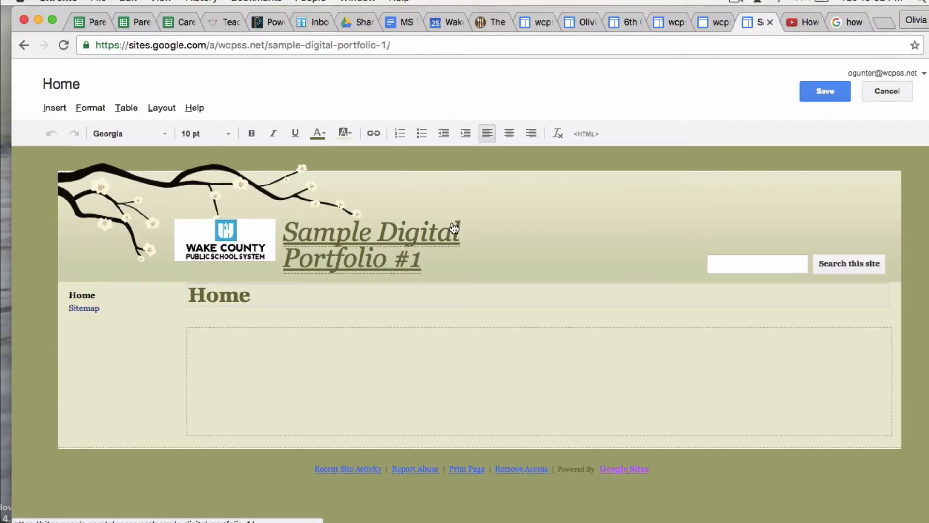
{"action": "left_click_drag", "start_coordinate": [261, 294], "coordinate": [140, 287]}
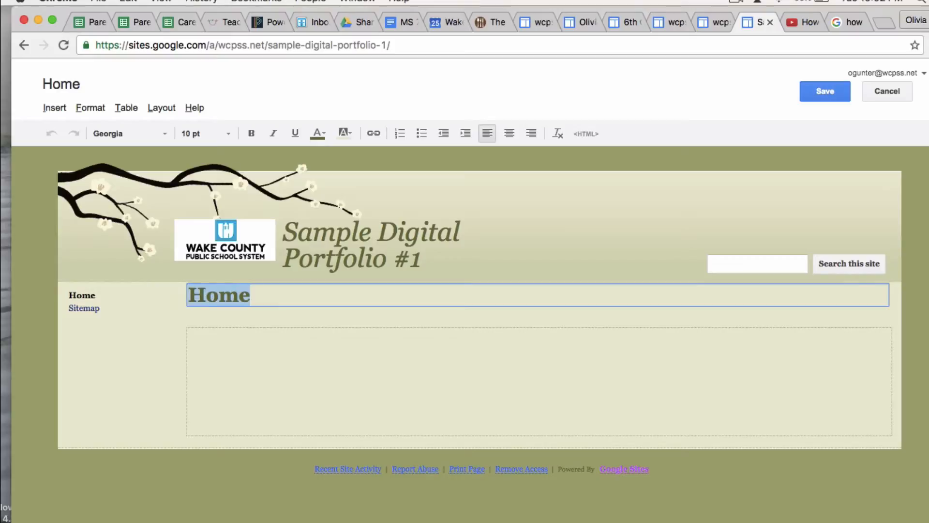
{"action": "type", "text": "Welcome!"}
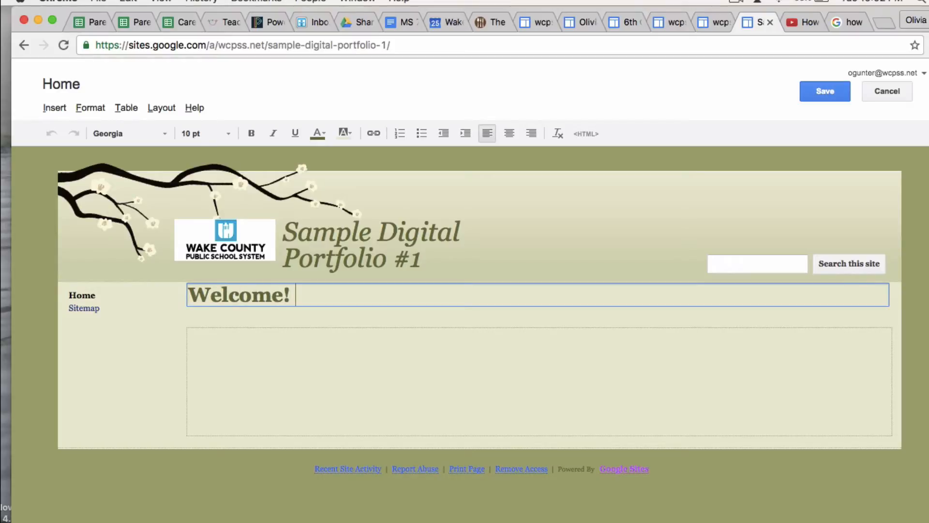
Write a greeting to my digital portfolio about enjoying music, dancing and drawing, then save
{"action": "left_click", "coordinate": [260, 354]}
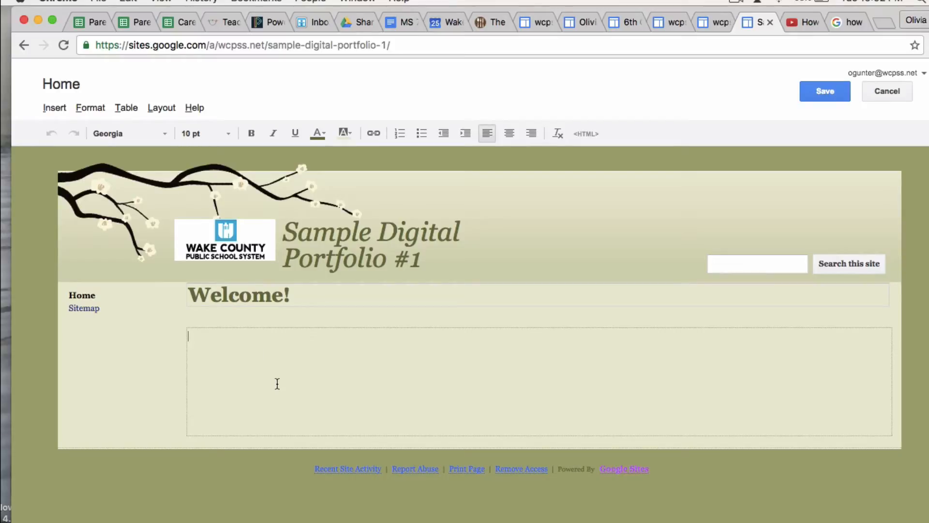
{"action": "type", "text": "Hello, ! Welcome to my dii"}
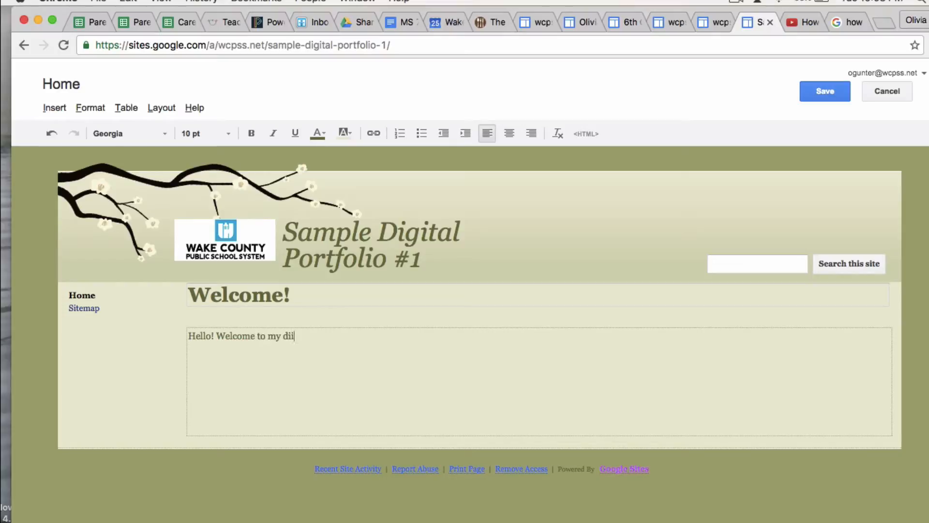
{"action": "type", "text": "gitia p"}
{"action": "key", "text": "BackSpace"}
{"action": "key", "text": "BackSpace"}
{"action": "key", "text": "BackSpace"}
{"action": "key", "text": "BackSpace"}
{"action": "type", "text": "tal pro"}
{"action": "key", "text": "BackSpace"}
{"action": "key", "text": "BackSpace"}
{"action": "type", "text": "ortfolio"}
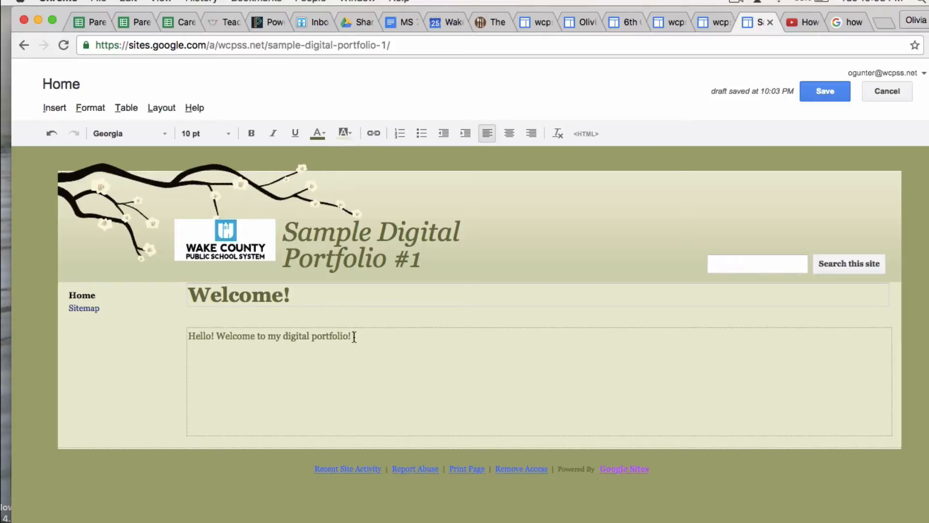
{"action": "type", "text": "! I enjoy playing music"}
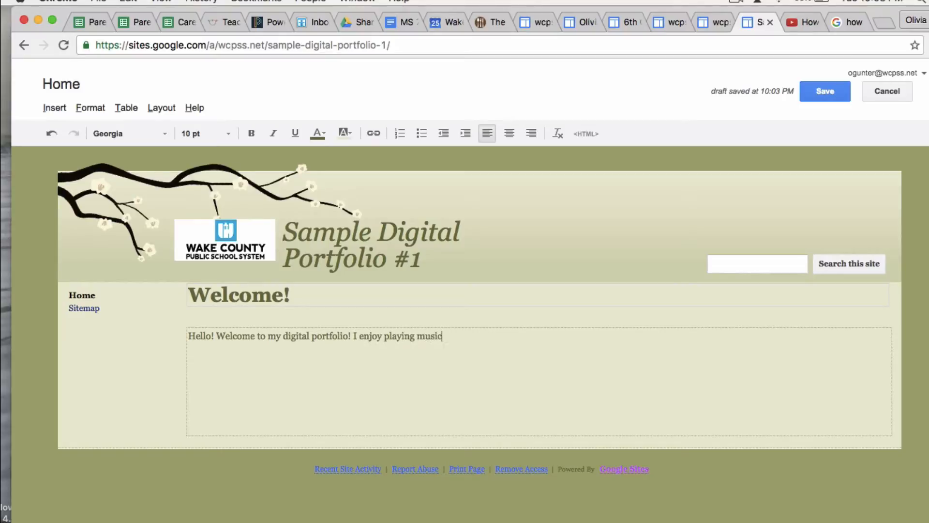
{"action": "type", "text": ", dancing, jumping on table."}
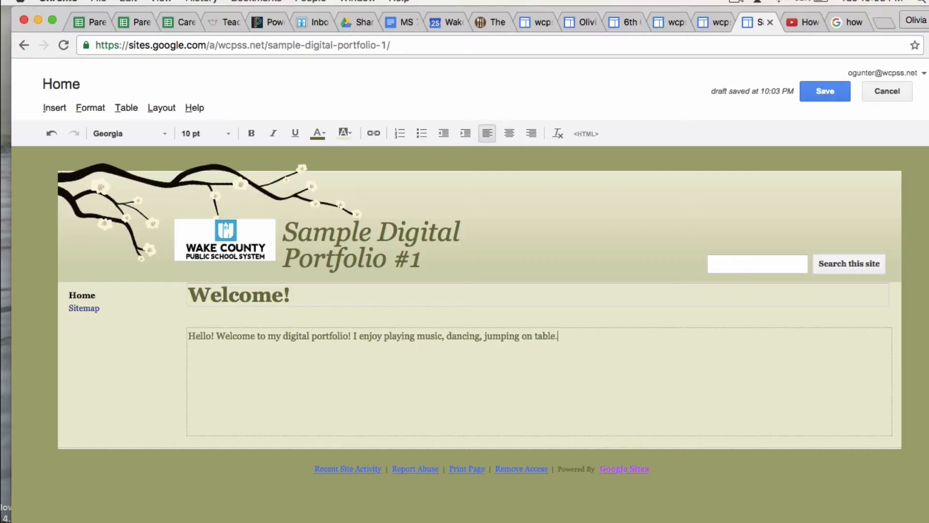
{"action": "key", "text": "BackSpace"}
{"action": "key", "text": "BackSpace"}
{"action": "key", "text": "BackSpace"}
{"action": "key", "text": "BackSpace"}
{"action": "key", "text": "BackSpace"}
{"action": "key", "text": "BackSpace"}
{"action": "key", "text": "BackSpace"}
{"action": "key", "text": "BackSpace"}
{"action": "key", "text": "BackSpace"}
{"action": "key", "text": "BackSpace"}
{"action": "key", "text": "BackSpace"}
{"action": "key", "text": "BackSpace"}
{"action": "key", "text": "BackSpace"}
{"action": "key", "text": "BackSpace"}
{"action": "key", "text": "BackSpace"}
{"action": "key", "text": "BackSpace"}
{"action": "type", "text": "and drawing"}
{"action": "left_click", "coordinate": [823, 95]}
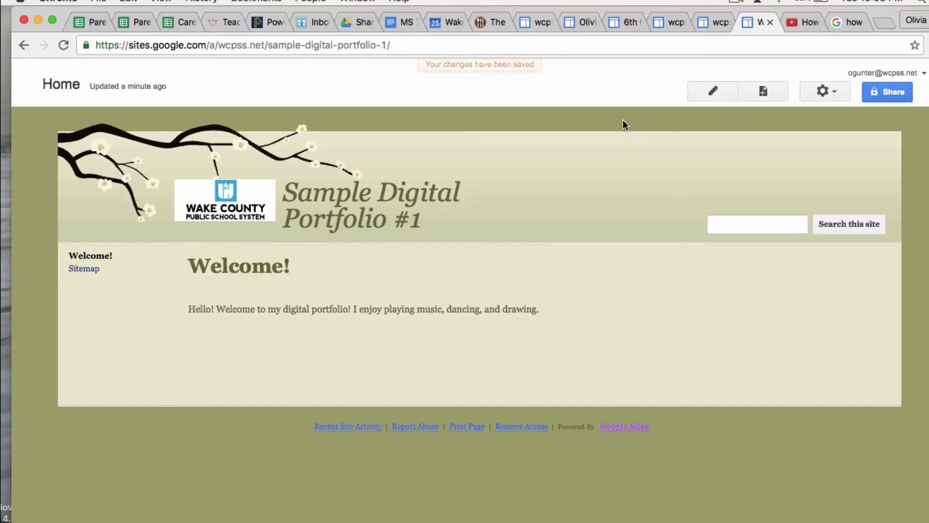
Create a top-level '7th Grade' page using the Announcements template
{"action": "left_click", "coordinate": [780, 93]}
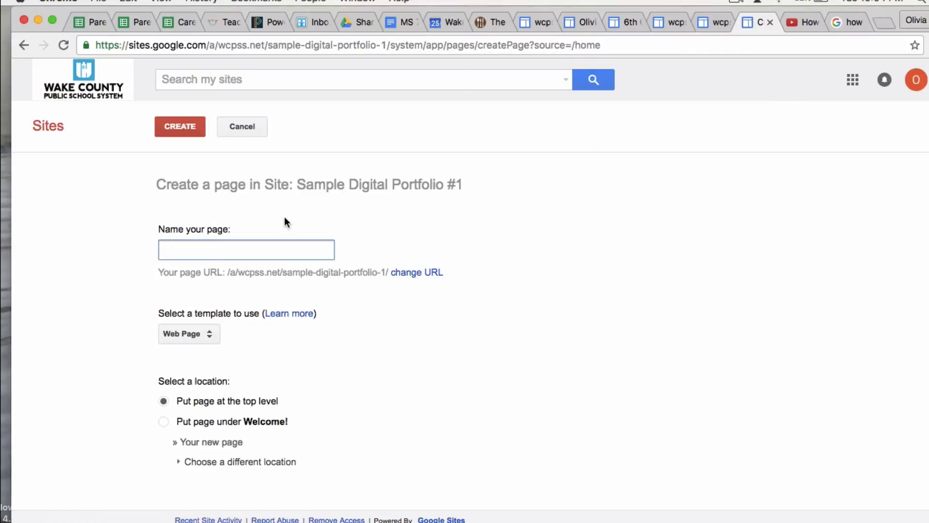
{"action": "type", "text": "7th Grade"}
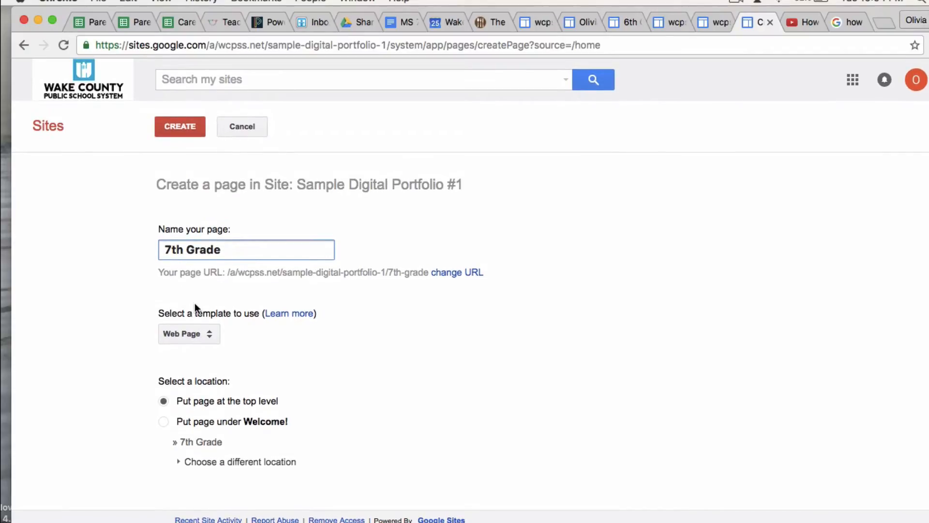
{"action": "left_click", "coordinate": [206, 335]}
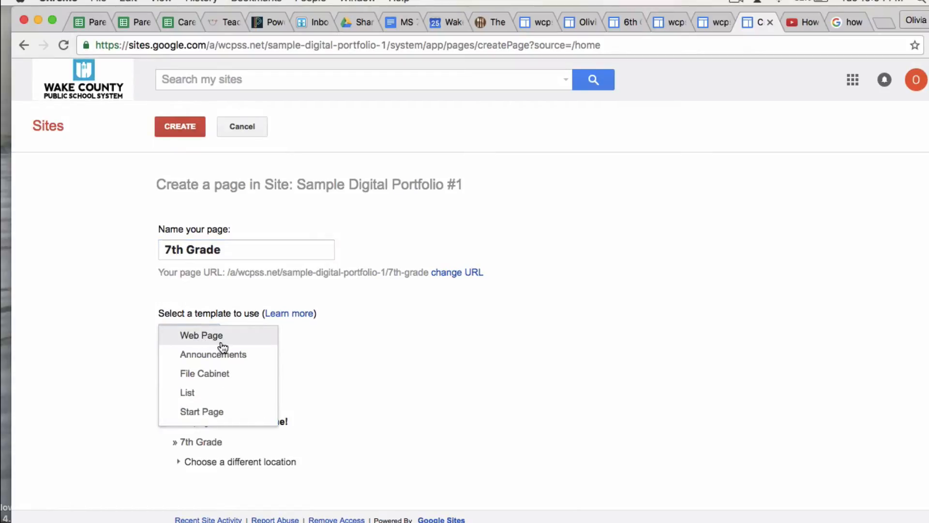
{"action": "left_click", "coordinate": [243, 358]}
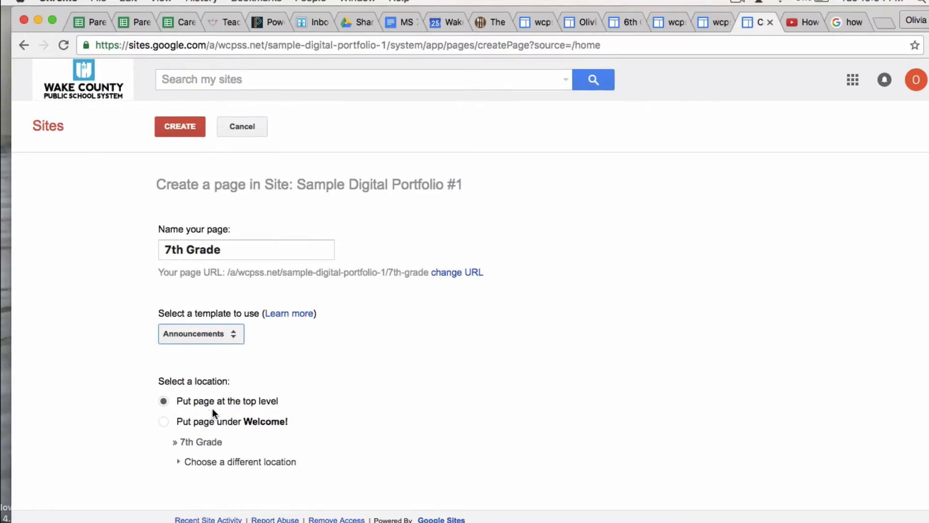
{"action": "left_click", "coordinate": [170, 128]}
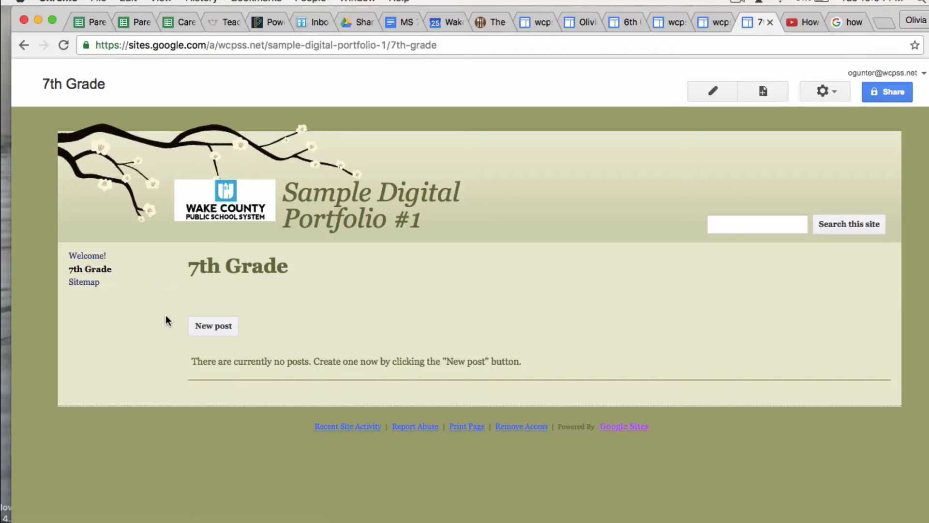
Create a 'Mathematics' Announcements page under 7th Grade, fixing the name's spelling
{"action": "left_click", "coordinate": [763, 91]}
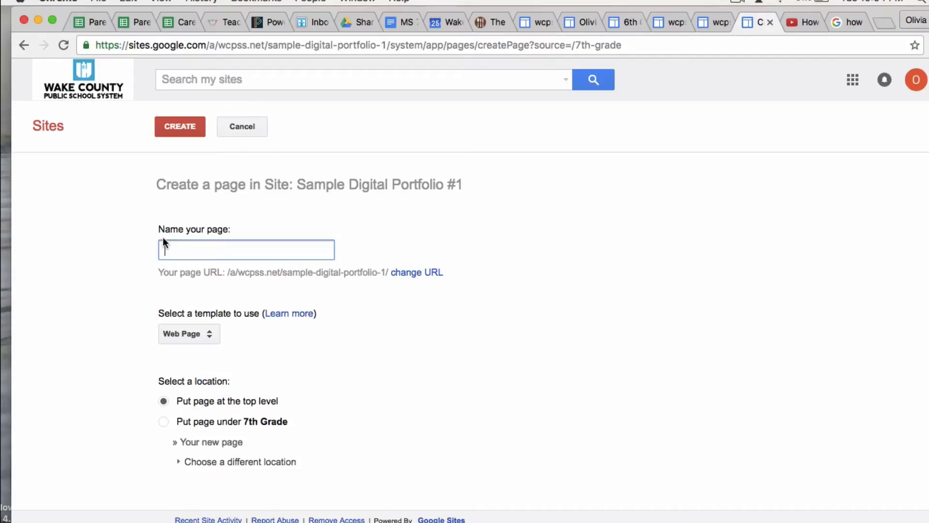
{"action": "type", "text": "Math"}
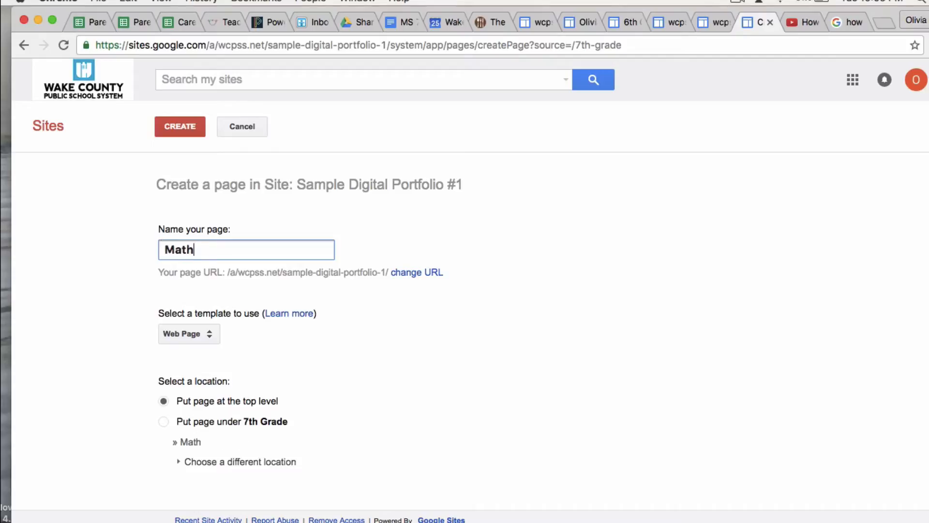
{"action": "type", "text": "matics"}
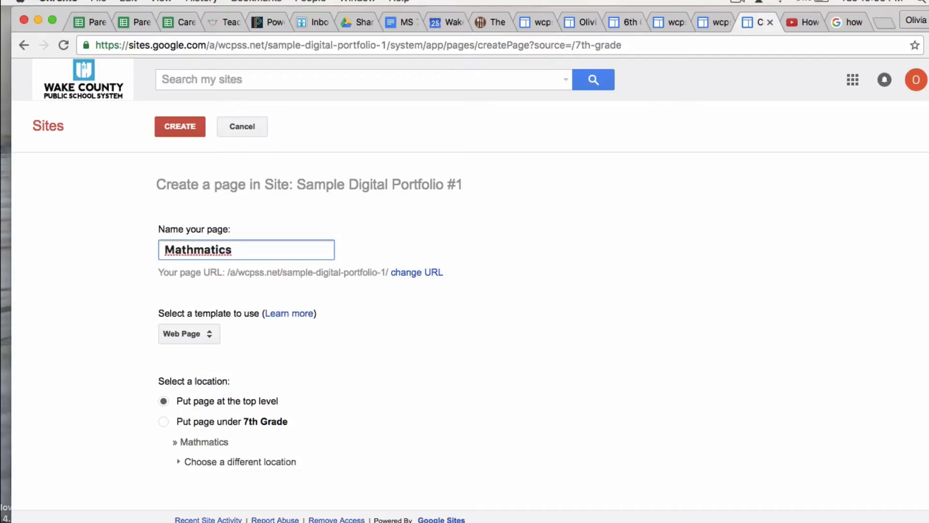
{"action": "key", "text": "BackSpace"}
{"action": "key", "text": "BackSpace"}
{"action": "key", "text": "BackSpace"}
{"action": "key", "text": "BackSpace"}
{"action": "key", "text": "BackSpace"}
{"action": "key", "text": "BackSpace"}
{"action": "type", "text": "matics"}
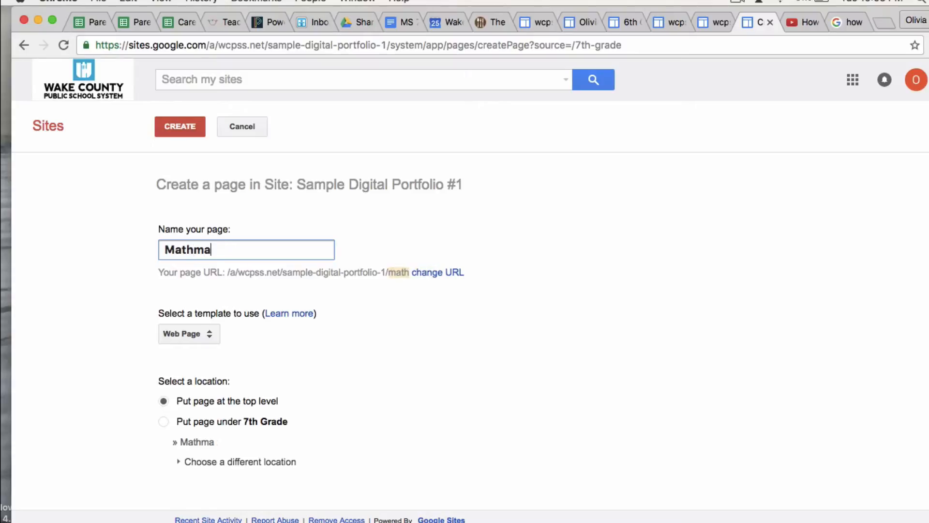
{"action": "right_click", "coordinate": [197, 255]}
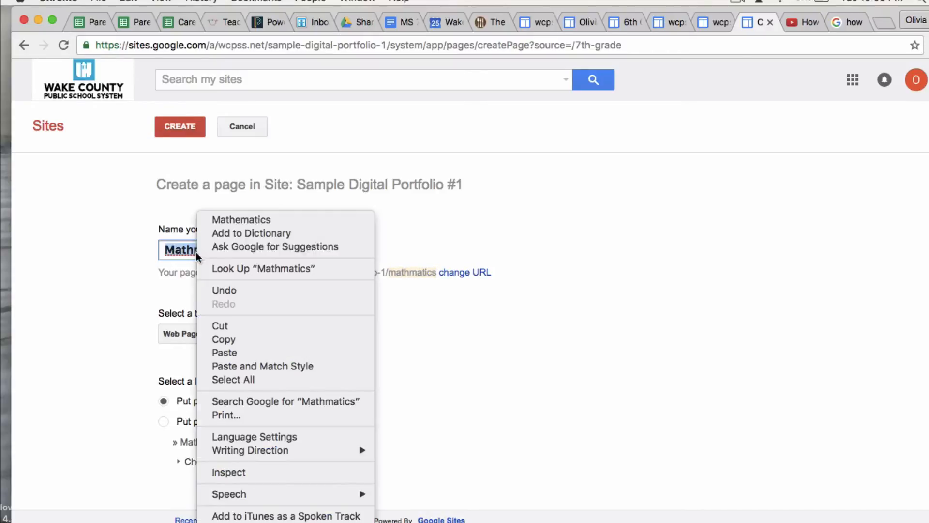
{"action": "left_click", "coordinate": [224, 221]}
{"action": "left_click", "coordinate": [216, 334]}
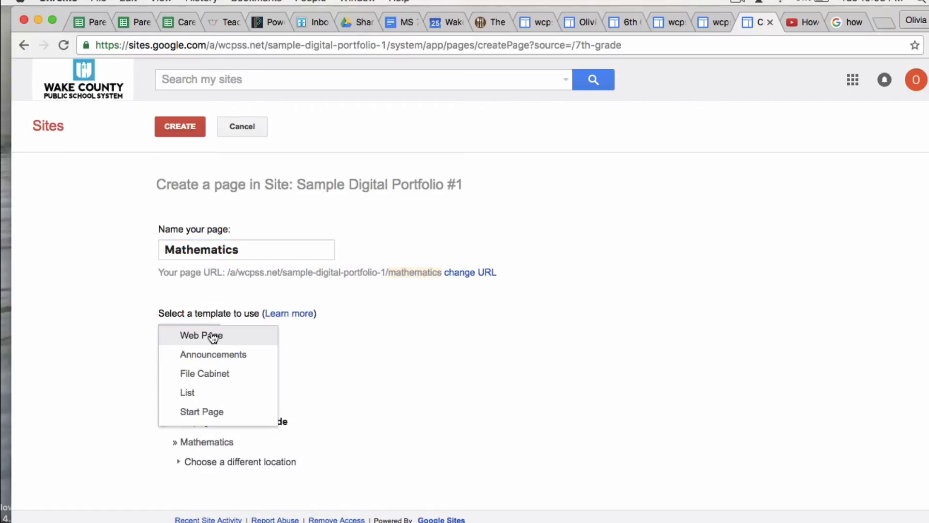
{"action": "left_click", "coordinate": [247, 359]}
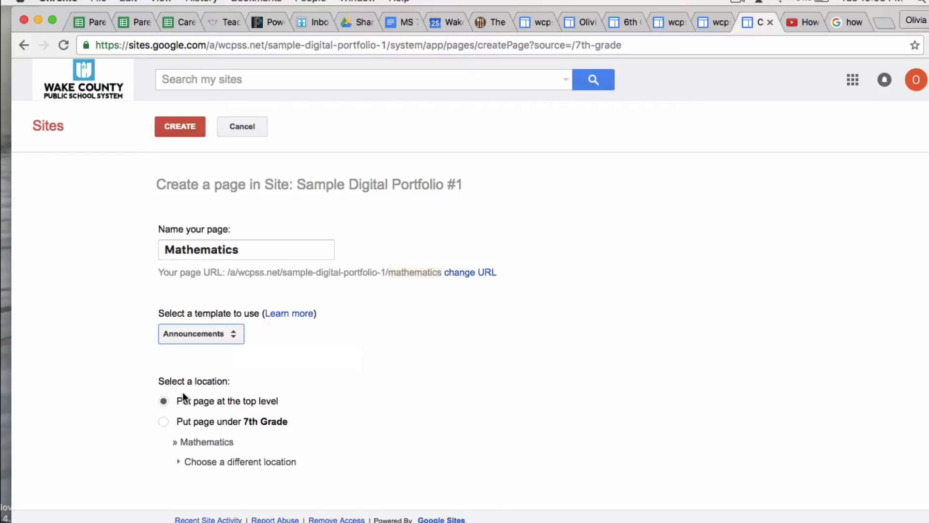
{"action": "left_click", "coordinate": [211, 420]}
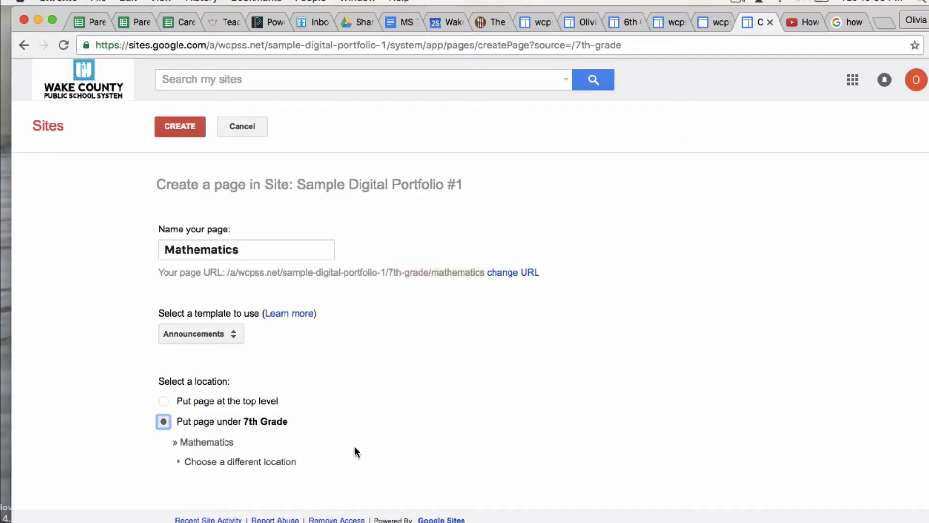
{"action": "left_click", "coordinate": [193, 125]}
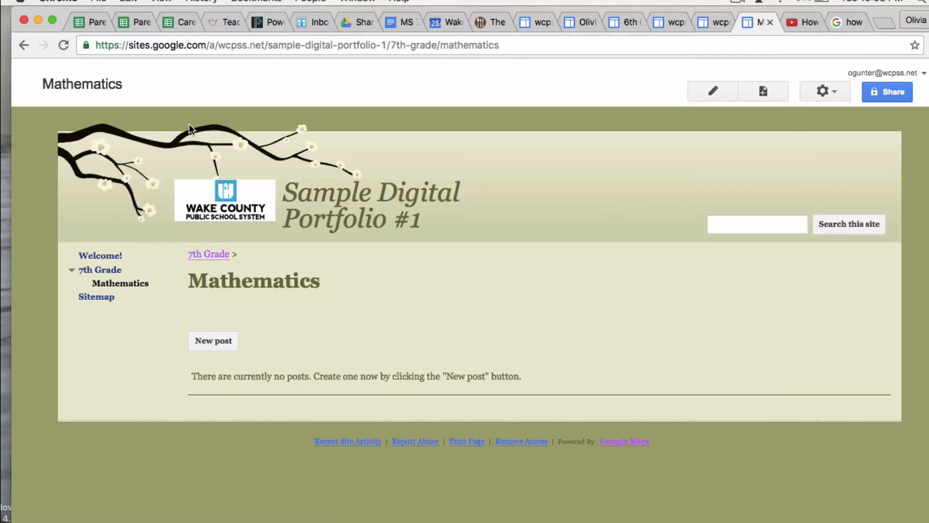
Create a 'Science' page with the Announcements template, placed under 7th Grade
{"action": "left_click", "coordinate": [770, 93]}
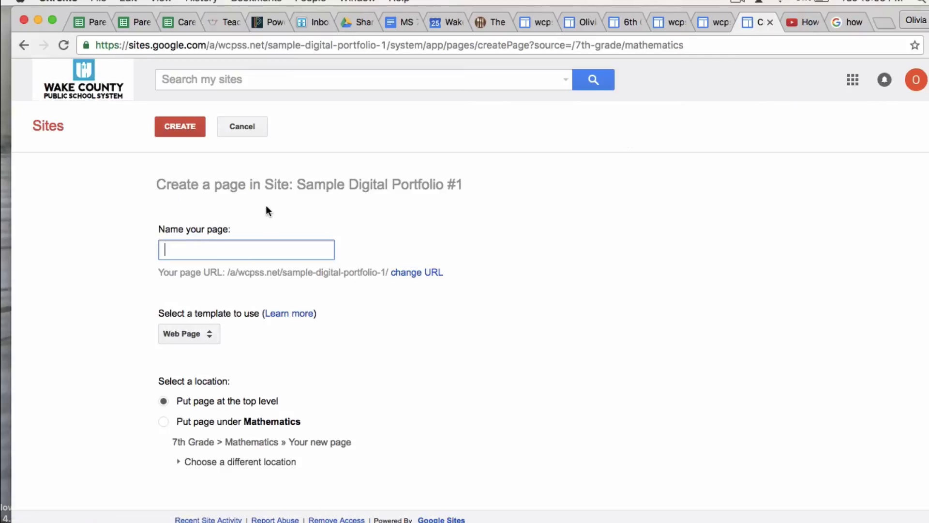
{"action": "type", "text": "Science"}
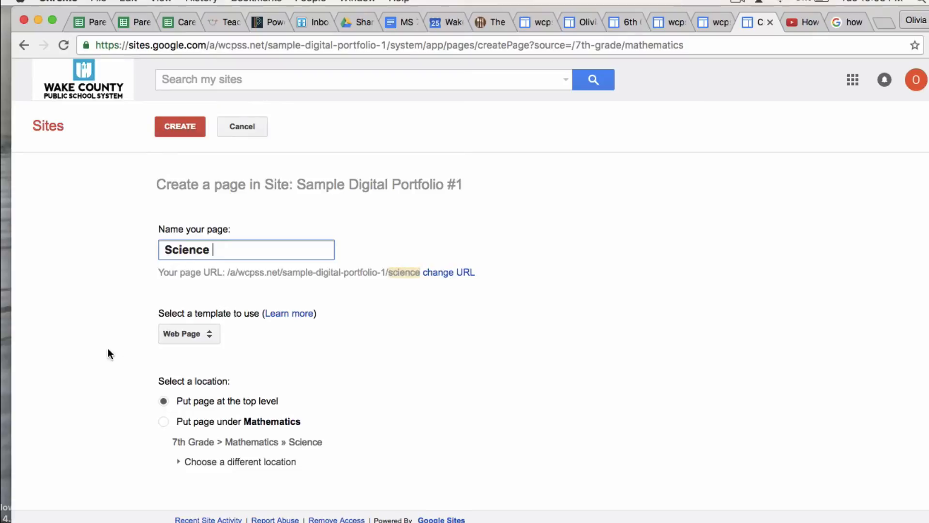
{"action": "left_click", "coordinate": [192, 335]}
{"action": "left_click", "coordinate": [201, 357]}
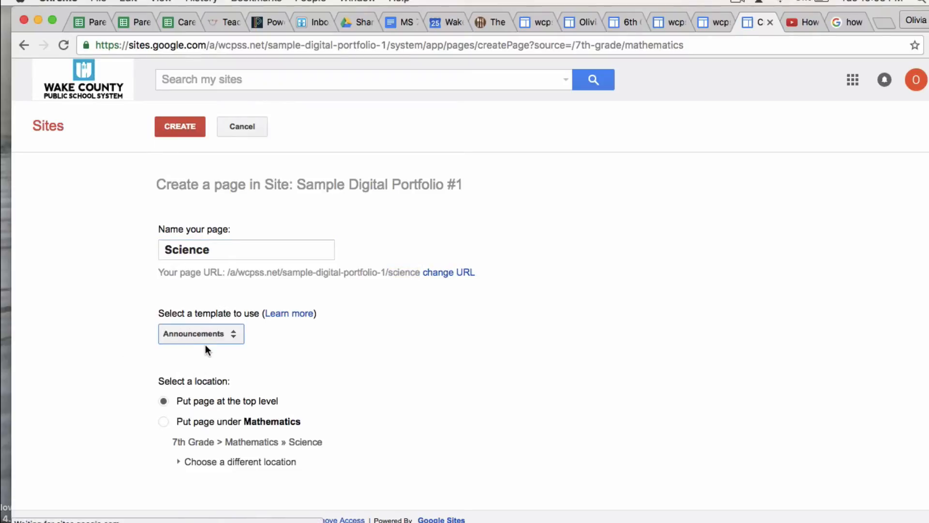
{"action": "left_click", "coordinate": [181, 423]}
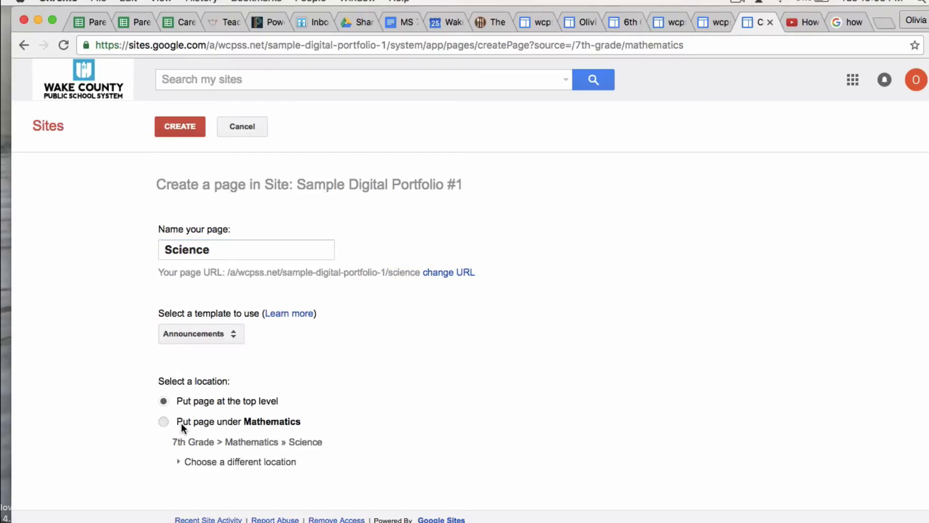
{"action": "left_click_drag", "start_coordinate": [181, 423], "coordinate": [180, 394]}
{"action": "left_click", "coordinate": [150, 445]}
{"action": "left_click", "coordinate": [230, 461]}
{"action": "scroll", "coordinate": [229, 474], "scroll_direction": "down", "scroll_amount": 2}
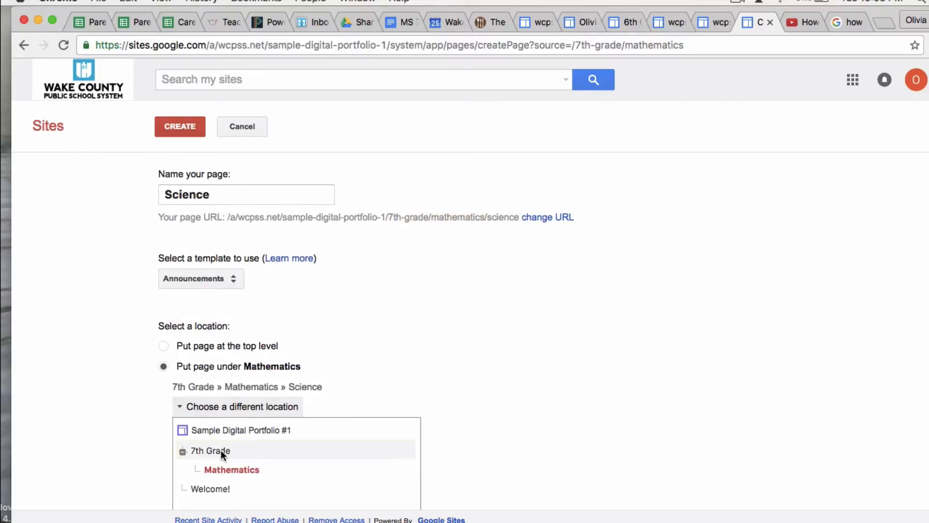
{"action": "left_click", "coordinate": [220, 450]}
{"action": "scroll", "coordinate": [329, 361], "scroll_direction": "down", "scroll_amount": 3}
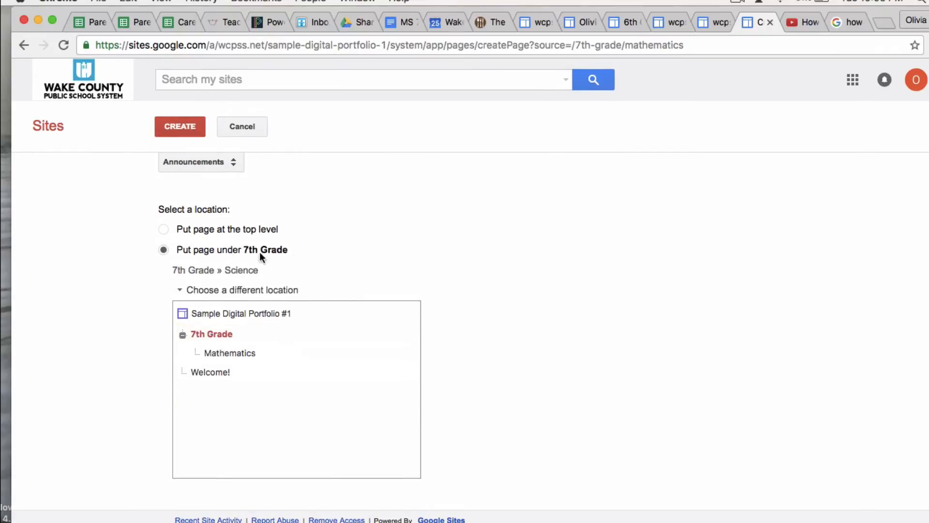
{"action": "left_click", "coordinate": [184, 127]}
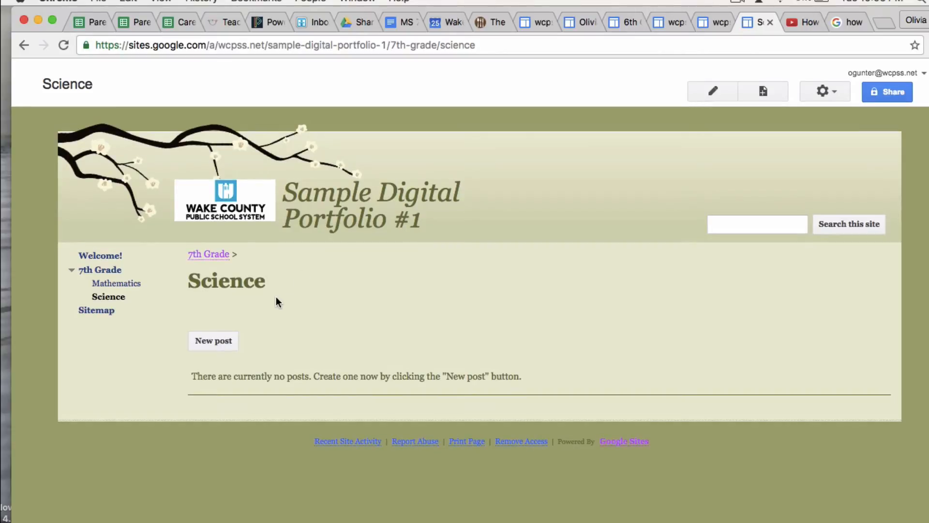
Create a 'Visual Arts' page with the Announcements template, located under 7th Grade
{"action": "left_click", "coordinate": [760, 91]}
{"action": "type", "text": "Vi"}
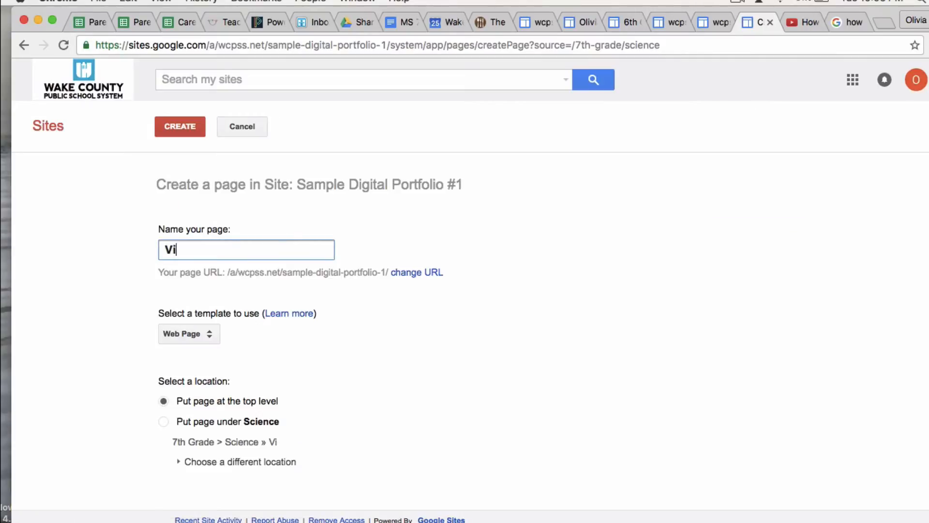
{"action": "type", "text": "sual Arts"}
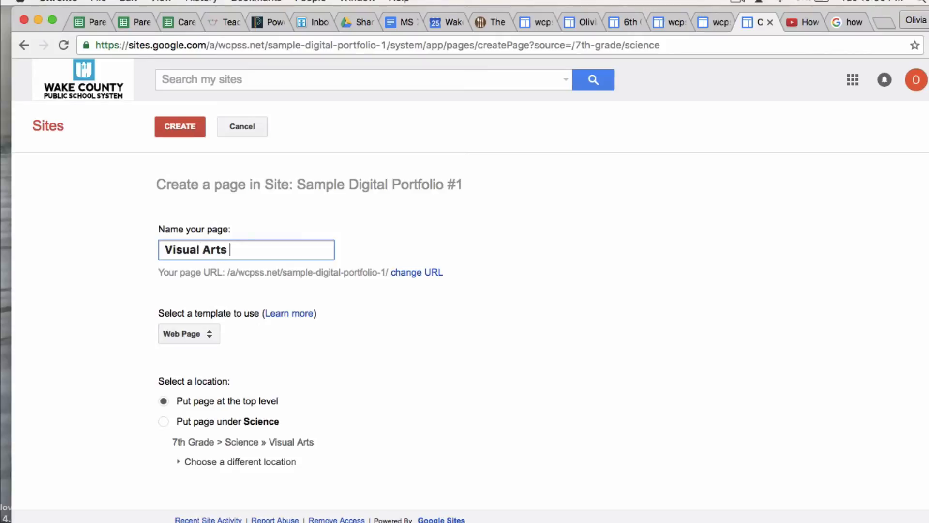
{"action": "left_click", "coordinate": [184, 338]}
{"action": "left_click", "coordinate": [189, 357]}
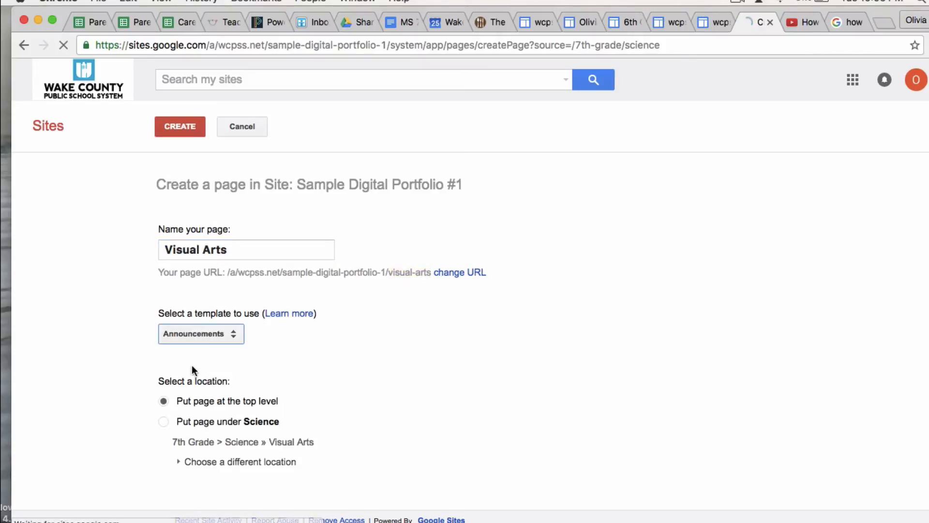
{"action": "left_click", "coordinate": [201, 465]}
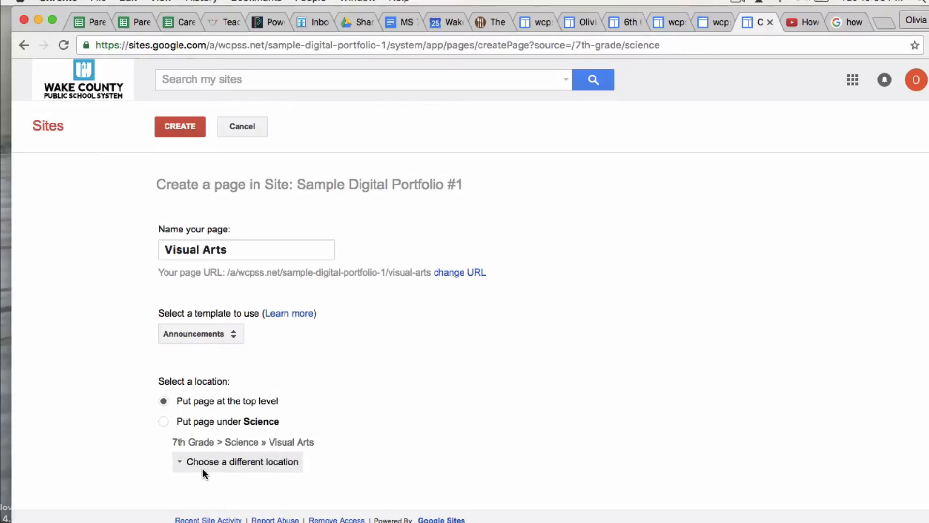
{"action": "scroll", "coordinate": [221, 465], "scroll_direction": "down", "scroll_amount": 1}
{"action": "left_click", "coordinate": [219, 459]}
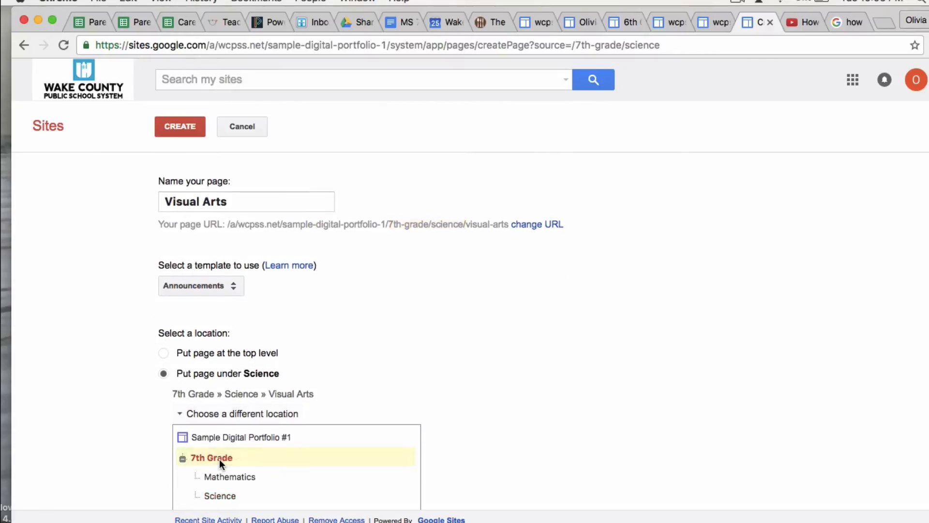
{"action": "left_click", "coordinate": [193, 131]}
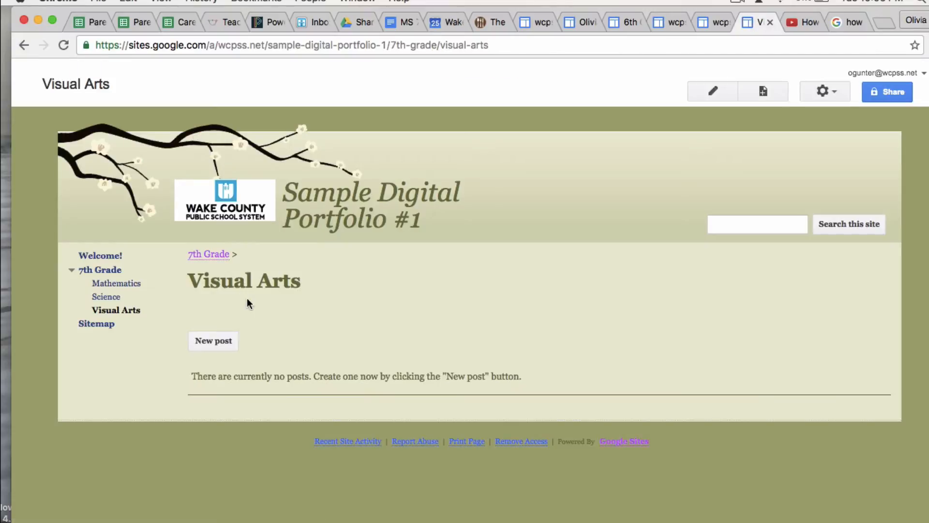
Start a new Visual Arts post titled 'Still Life (10/25/2016)'
{"action": "left_click", "coordinate": [221, 341]}
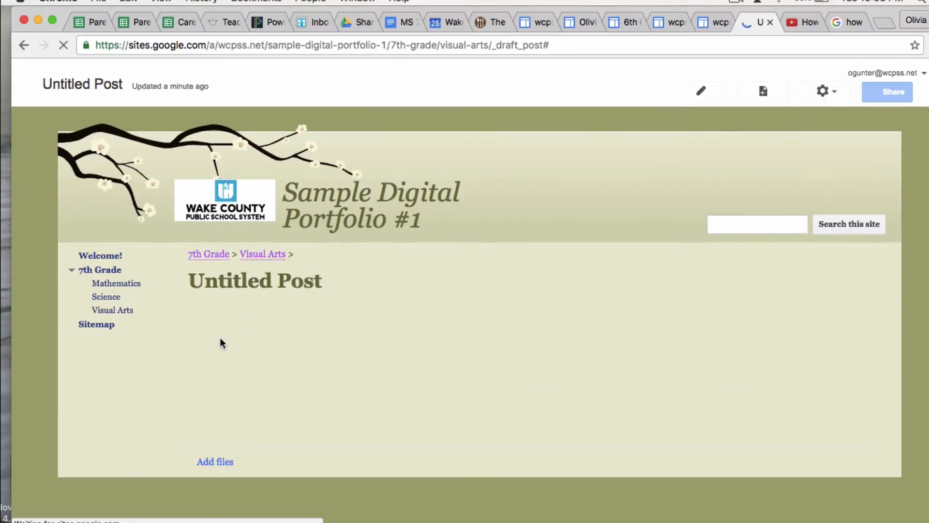
{"action": "left_click", "coordinate": [285, 284]}
{"action": "triple_click", "coordinate": [284, 284]}
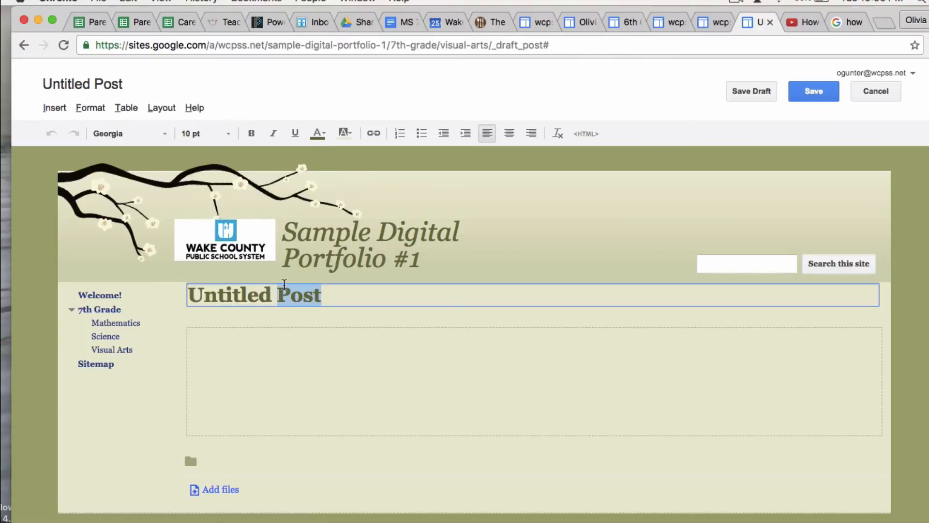
{"action": "key", "text": "BackSpace"}
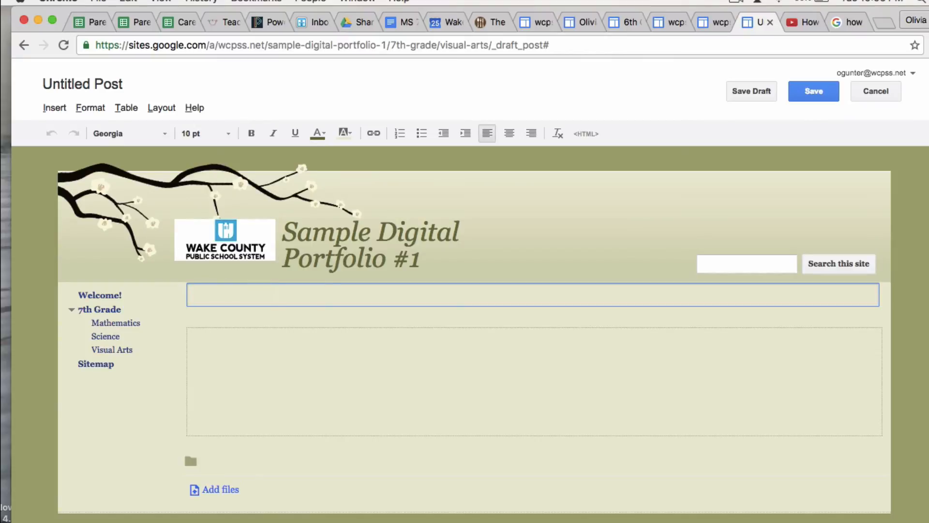
{"action": "type", "text": "Still Life"}
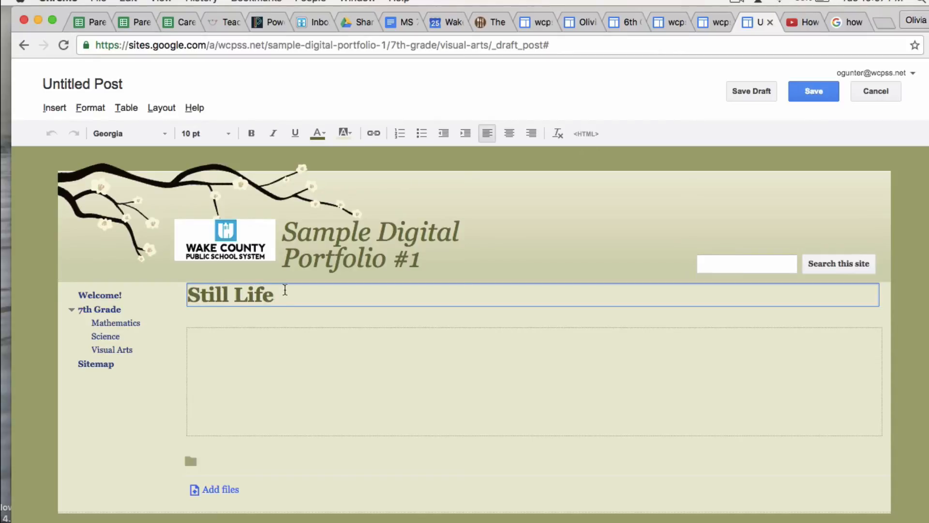
{"action": "left_click", "coordinate": [267, 335]}
{"action": "left_click", "coordinate": [298, 296]}
{"action": "type", "text": "(10/25/2016)"}
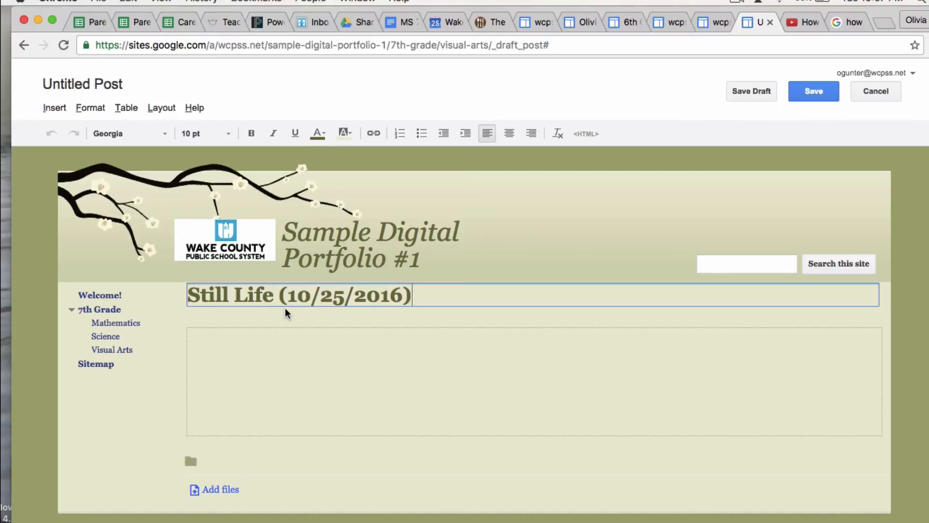
Add 'Title of My piece' and 'Date completed' lines to the post body
{"action": "left_click", "coordinate": [279, 339]}
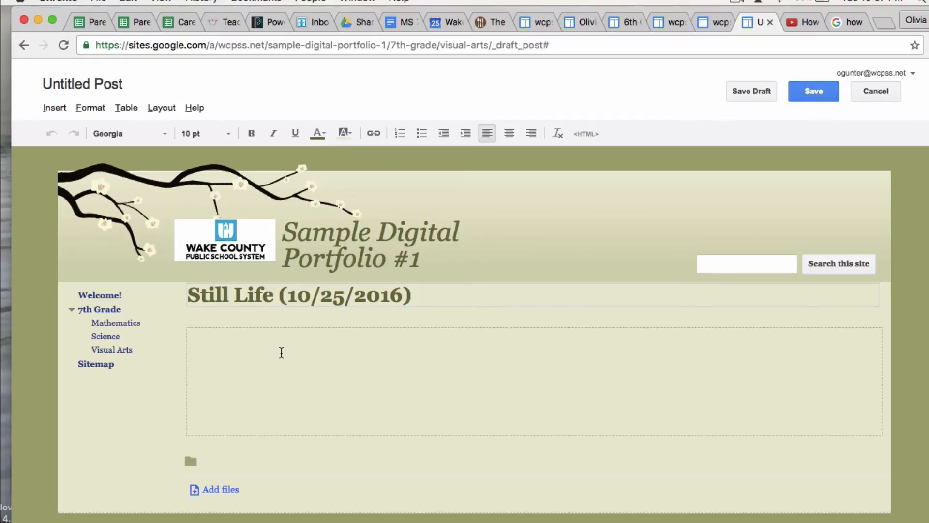
{"action": "type", "text": "Title of My piece"}
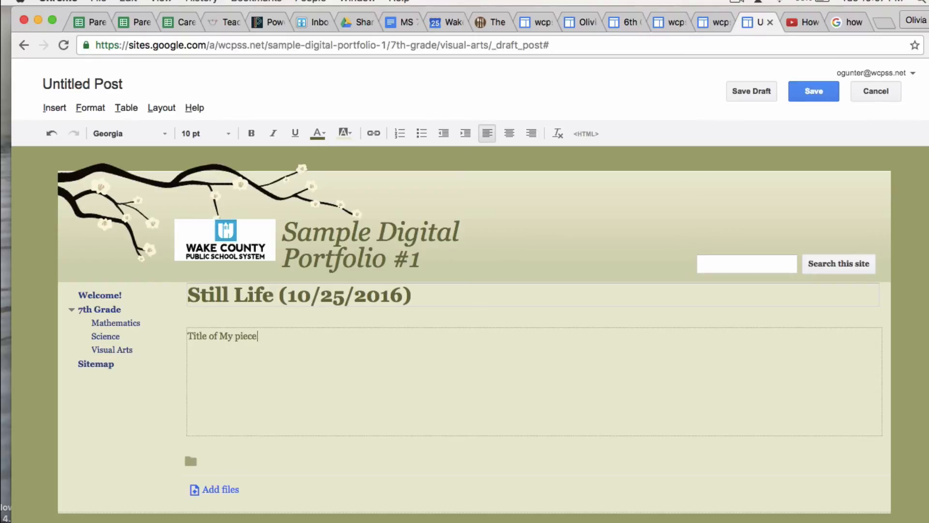
{"action": "type", "text": "ate "}
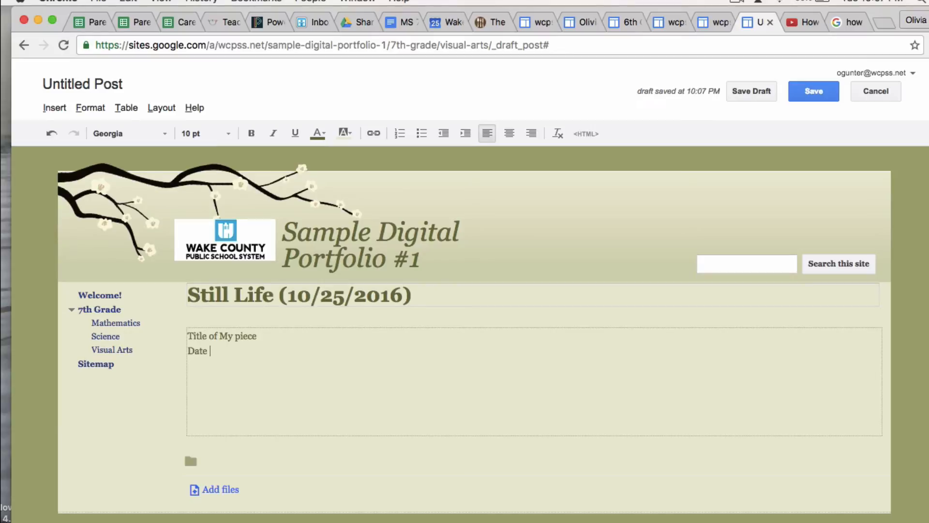
{"action": "type", "text": "completed"}
{"action": "left_click", "coordinate": [53, 108]}
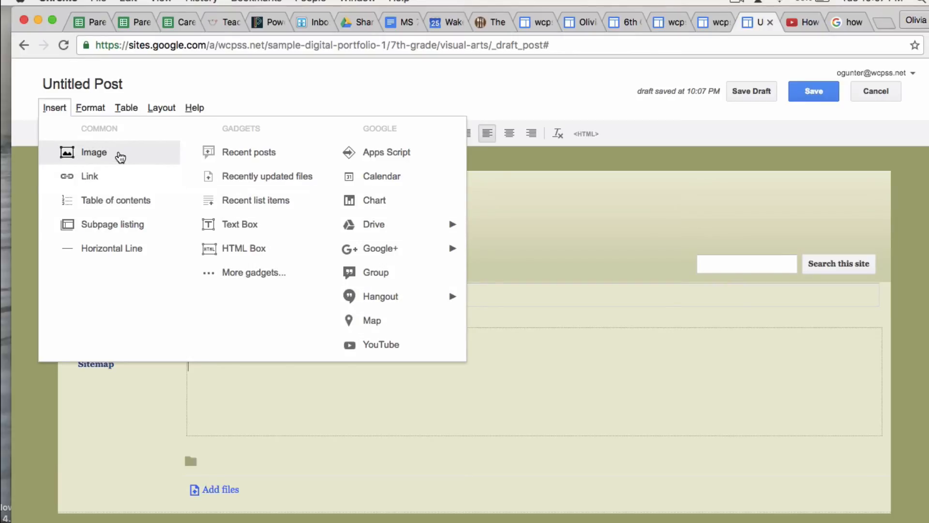
Upload the forest path photo IMG_0117.JPG from Photos and insert it into the Still Life post
{"action": "left_click", "coordinate": [120, 156]}
{"action": "left_click", "coordinate": [421, 351]}
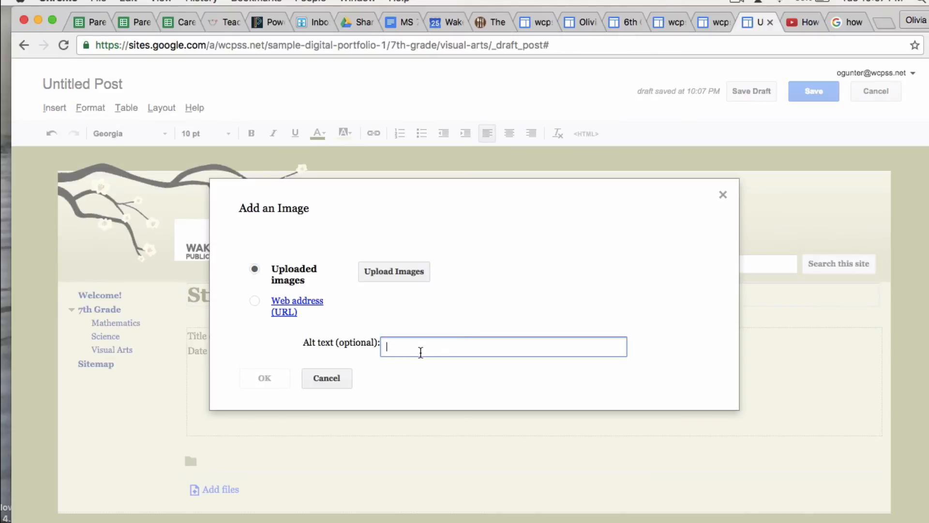
{"action": "left_click", "coordinate": [395, 269]}
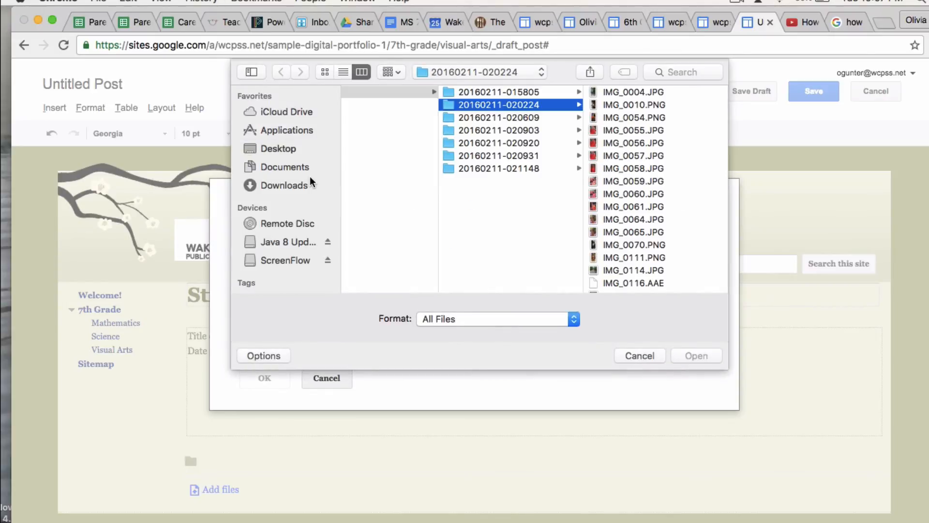
{"action": "scroll", "coordinate": [292, 244], "scroll_direction": "down", "scroll_amount": 6}
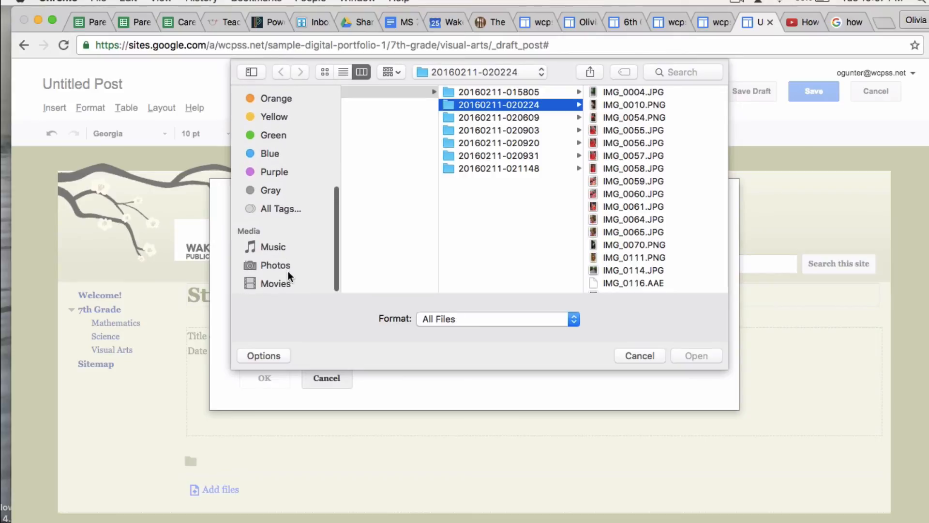
{"action": "left_click", "coordinate": [288, 268]}
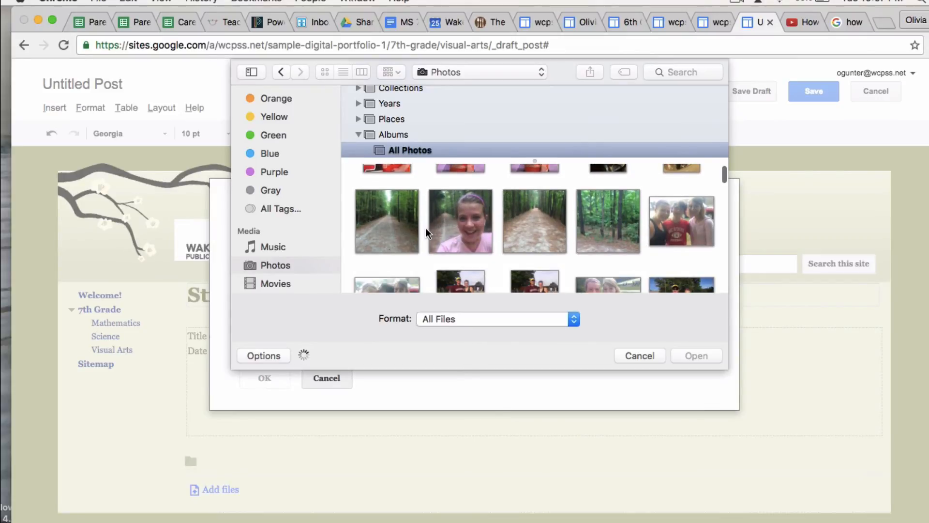
{"action": "left_click", "coordinate": [542, 205]}
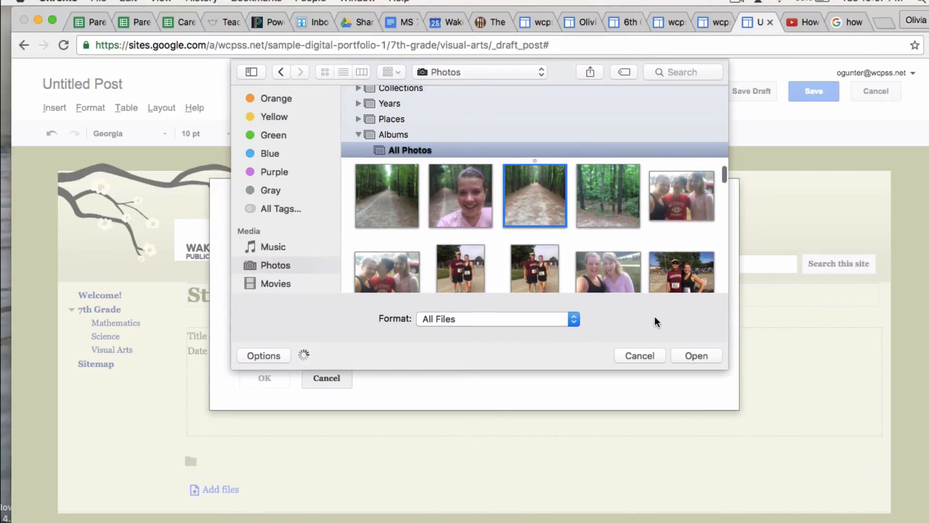
{"action": "left_click", "coordinate": [710, 355]}
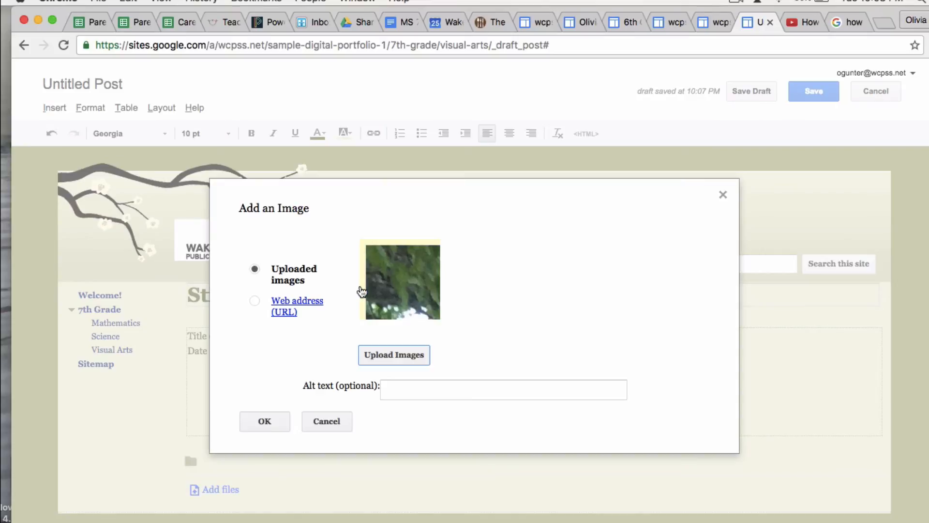
{"action": "left_click", "coordinate": [265, 420]}
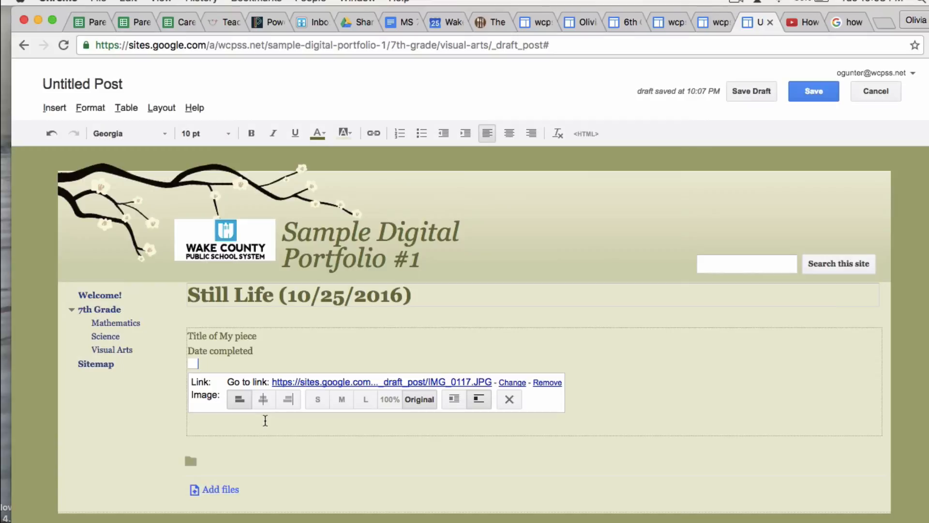
Resize the forest path photo to the medium (M) size
{"action": "scroll", "coordinate": [290, 370], "scroll_direction": "down", "scroll_amount": 3}
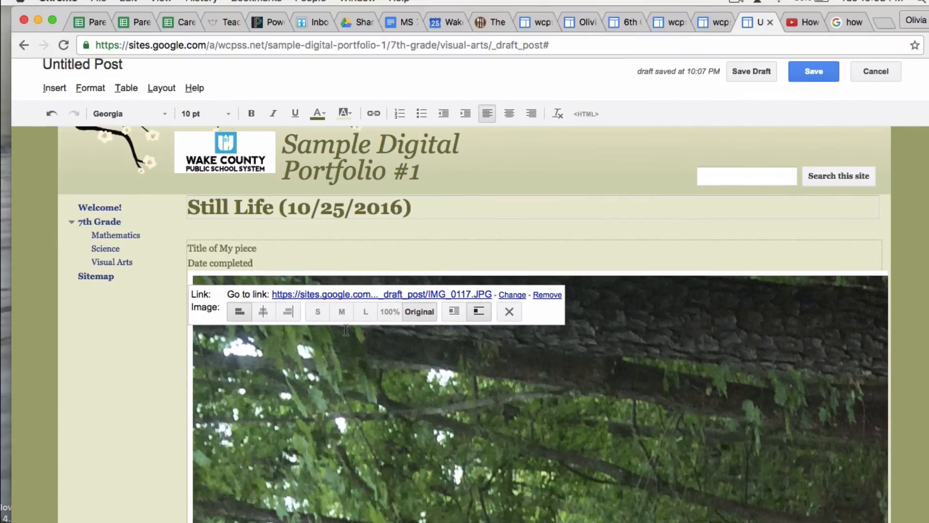
{"action": "left_click", "coordinate": [343, 312]}
{"action": "scroll", "coordinate": [349, 342], "scroll_direction": "down", "scroll_amount": 3}
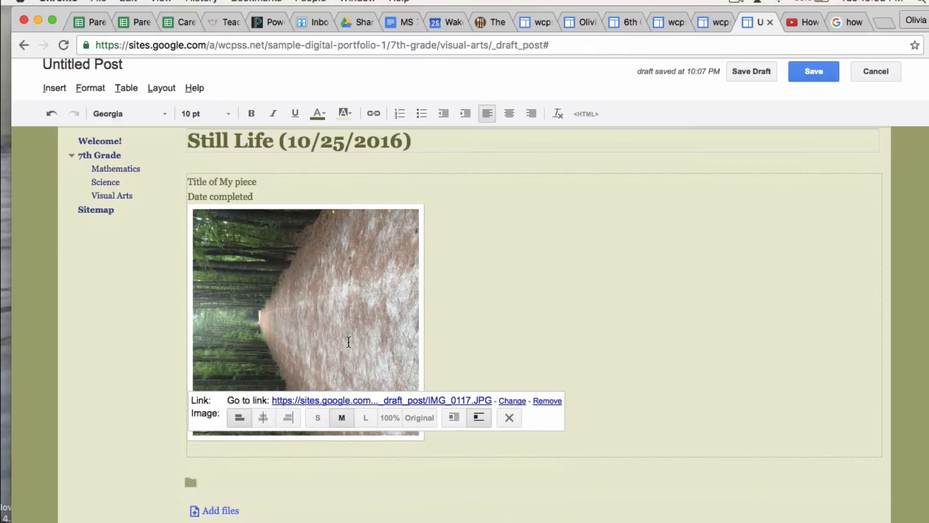
{"action": "scroll", "coordinate": [348, 341], "scroll_direction": "up", "scroll_amount": 2}
{"action": "scroll", "coordinate": [349, 342], "scroll_direction": "down", "scroll_amount": 3}
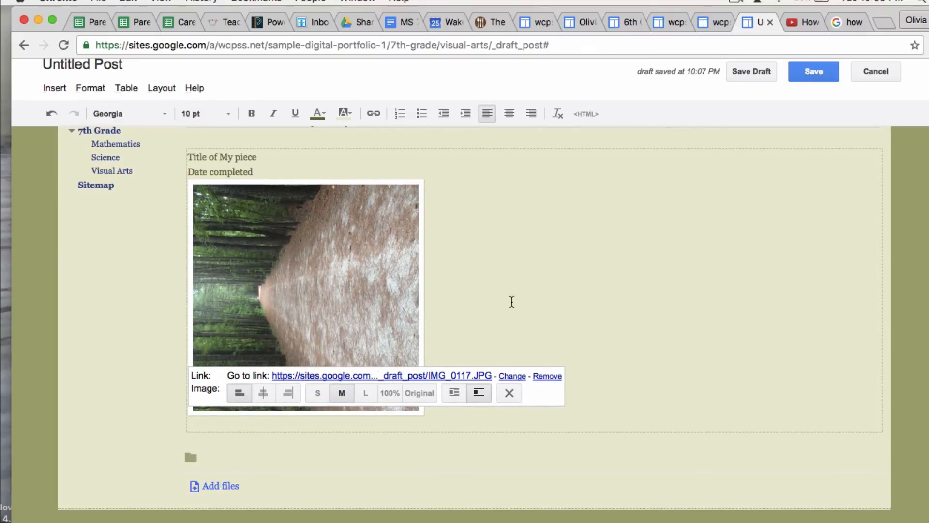
{"action": "scroll", "coordinate": [472, 306], "scroll_direction": "down", "scroll_amount": 1}
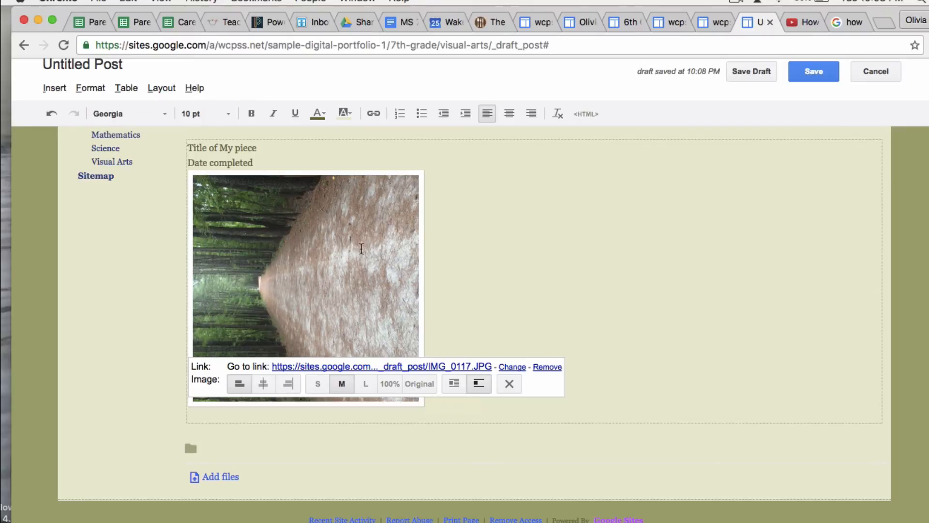
Deselect the photo and place the caret at the end of the Date completed line
{"action": "left_click", "coordinate": [62, 88]}
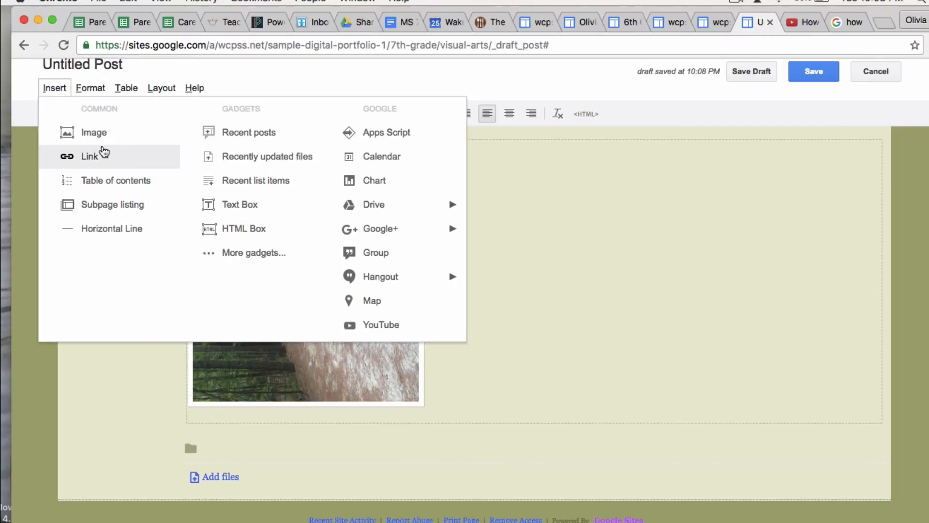
{"action": "left_click", "coordinate": [352, 377]}
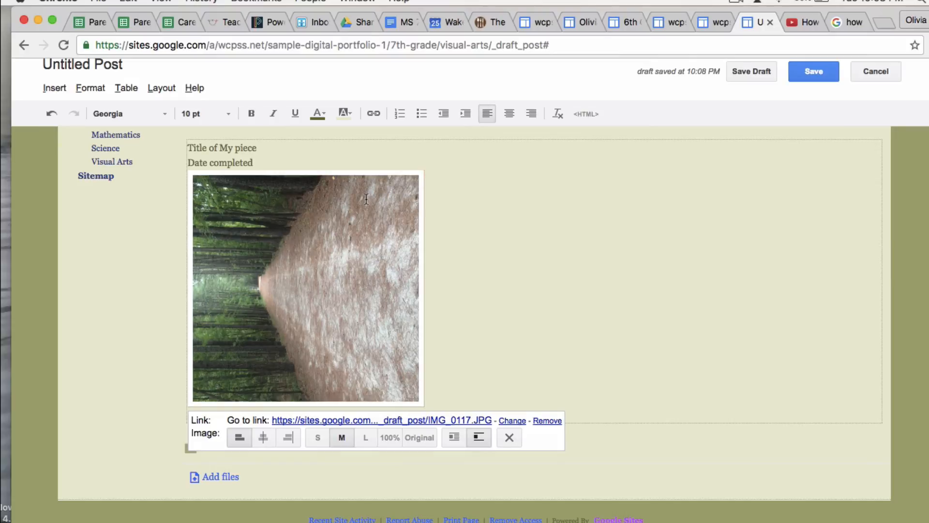
{"action": "left_click", "coordinate": [273, 148]}
{"action": "left_click", "coordinate": [271, 161]}
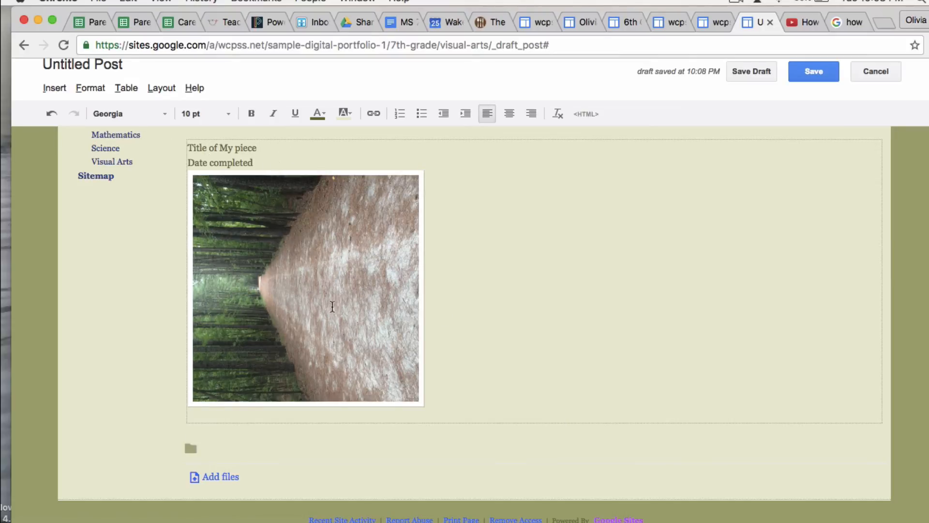
Type the first draft of the reflection below the photo: 'A brief reflection on the pieces purpose and how you created the piece.'
{"action": "left_click", "coordinate": [444, 409]}
{"action": "type", "text": "A brief reflection on teh"}
{"action": "key", "text": "BackSpace"}
{"action": "key", "text": "BackSpace"}
{"action": "type", "text": "h"}
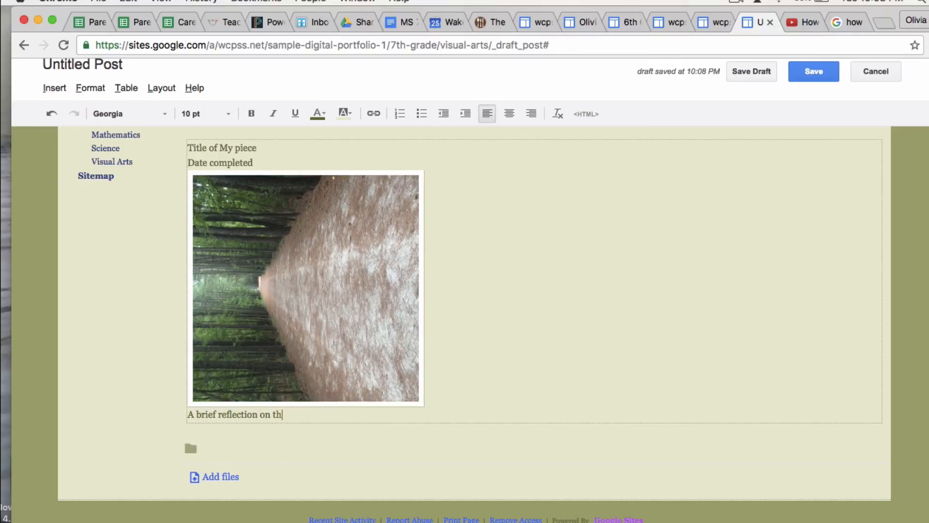
{"action": "type", "text": "e pieces purpose and "}
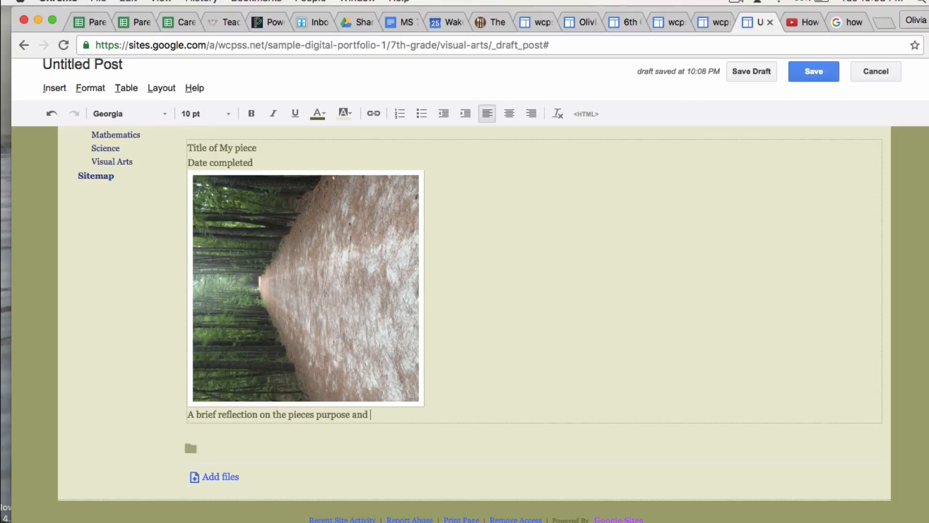
{"action": "type", "text": "how you created the piece."}
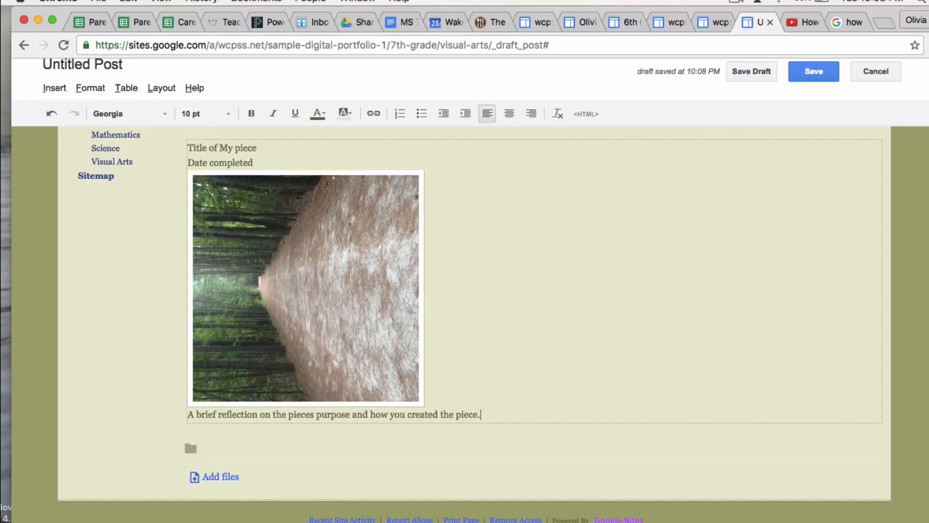
{"action": "scroll", "coordinate": [357, 397], "scroll_direction": "up", "scroll_amount": 3}
{"action": "scroll", "coordinate": [358, 398], "scroll_direction": "down", "scroll_amount": 1}
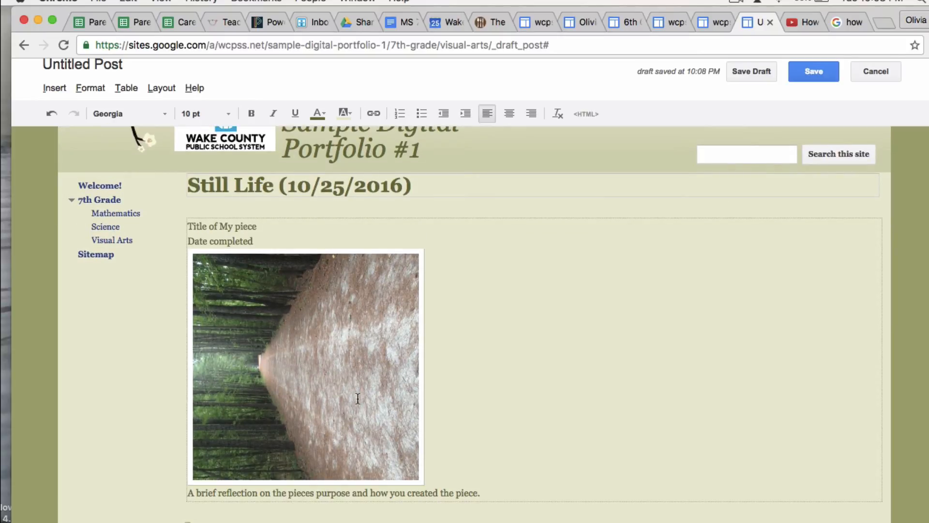
{"action": "scroll", "coordinate": [357, 398], "scroll_direction": "down", "scroll_amount": 4}
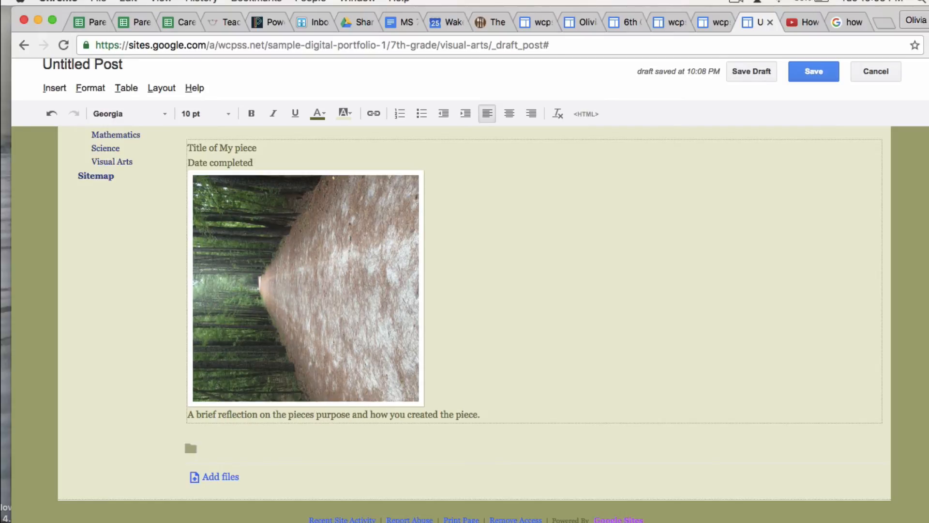
Replace 'pieces' with 'artwork's' and the closing 'piece.' with 'artwork', removing the extra space
{"action": "key", "text": "BackSpace"}
{"action": "key", "text": "BackSpace"}
{"action": "key", "text": "BackSpace"}
{"action": "key", "text": "BackSpace"}
{"action": "key", "text": "BackSpace"}
{"action": "key", "text": "BackSpace"}
{"action": "type", "text": "art"}
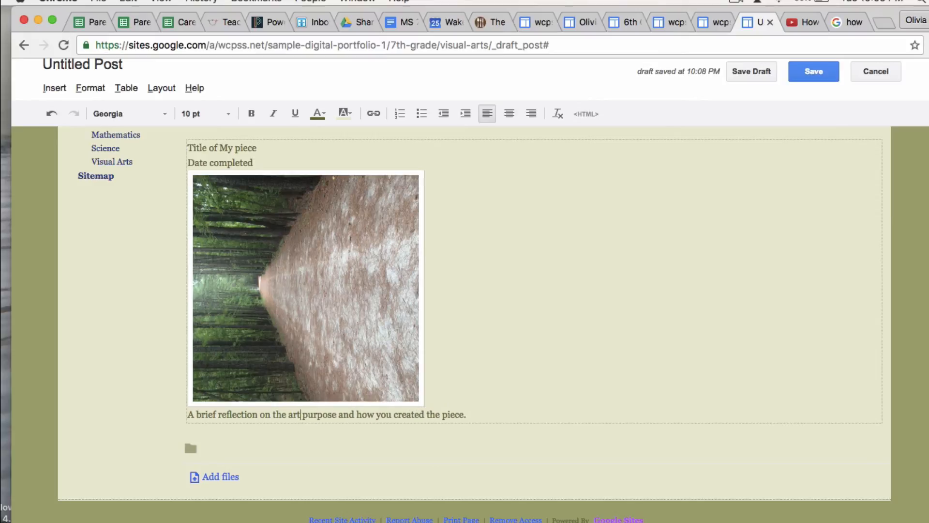
{"action": "type", "text": "work's"}
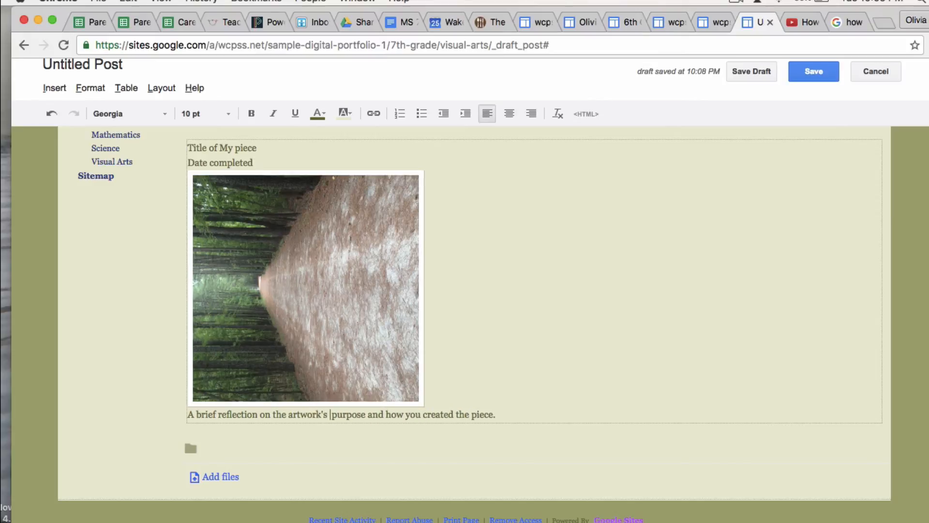
{"action": "key", "text": "BackSpace"}
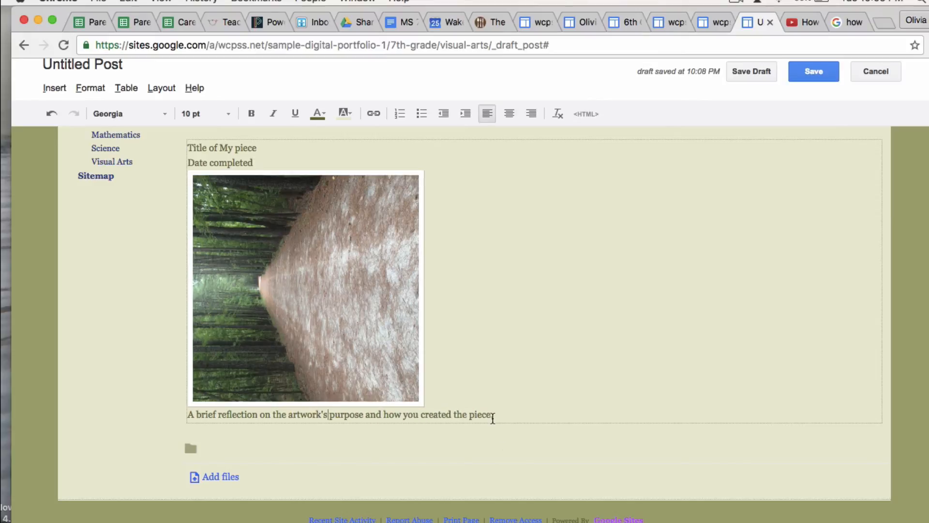
{"action": "left_click_drag", "start_coordinate": [493, 417], "coordinate": [470, 419]}
{"action": "type", "text": "artwork"}
{"action": "scroll", "coordinate": [469, 388], "scroll_direction": "up", "scroll_amount": 5}
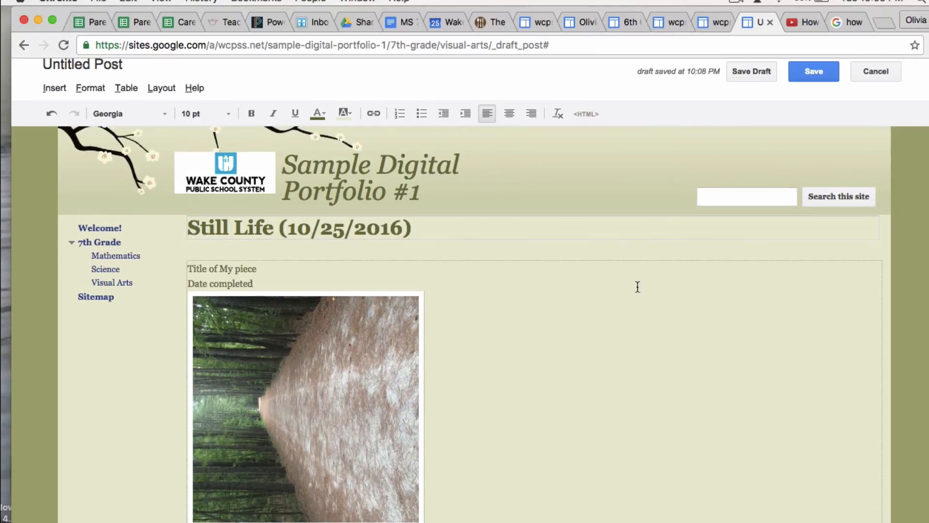
{"action": "scroll", "coordinate": [623, 294], "scroll_direction": "up", "scroll_amount": 1}
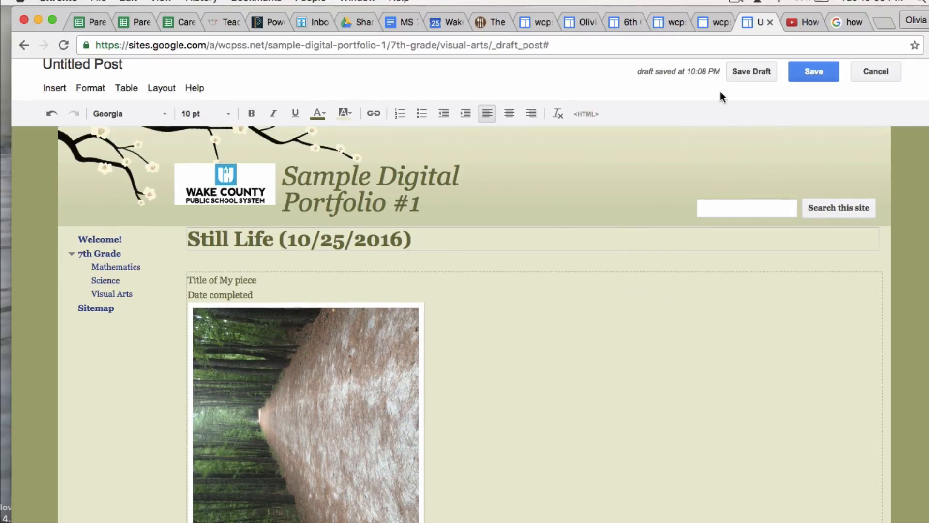
{"action": "scroll", "coordinate": [727, 77], "scroll_direction": "up", "scroll_amount": 1}
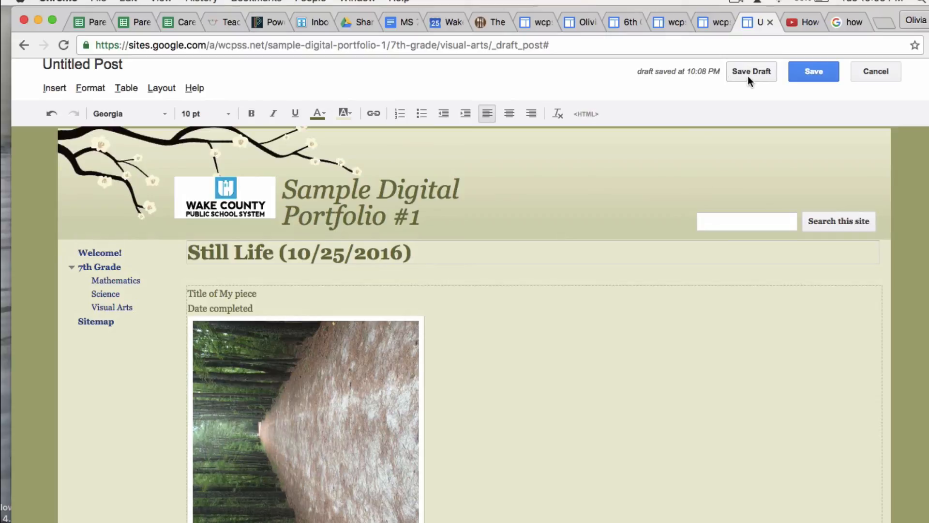
Save the Still Life post as a draft and review its photo and reflection in the saved view
{"action": "left_click", "coordinate": [748, 76]}
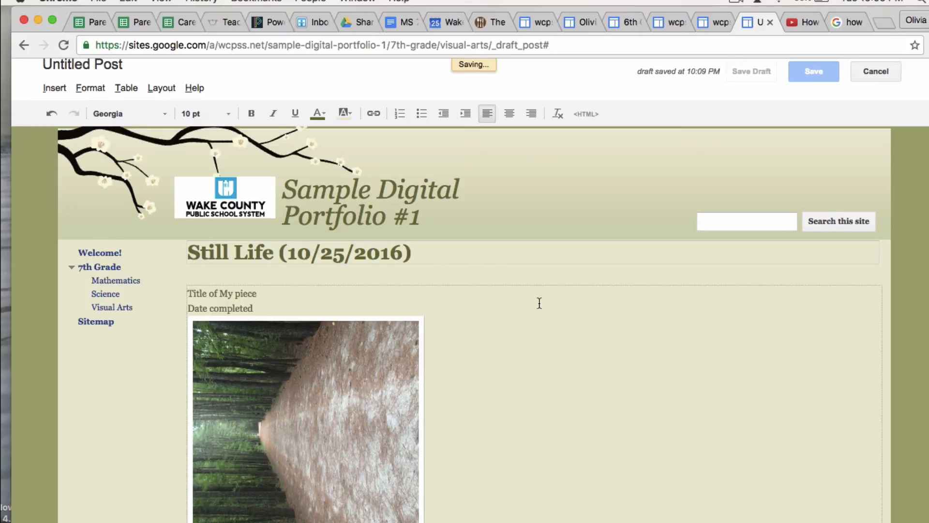
{"action": "scroll", "coordinate": [505, 237], "scroll_direction": "down", "scroll_amount": 4}
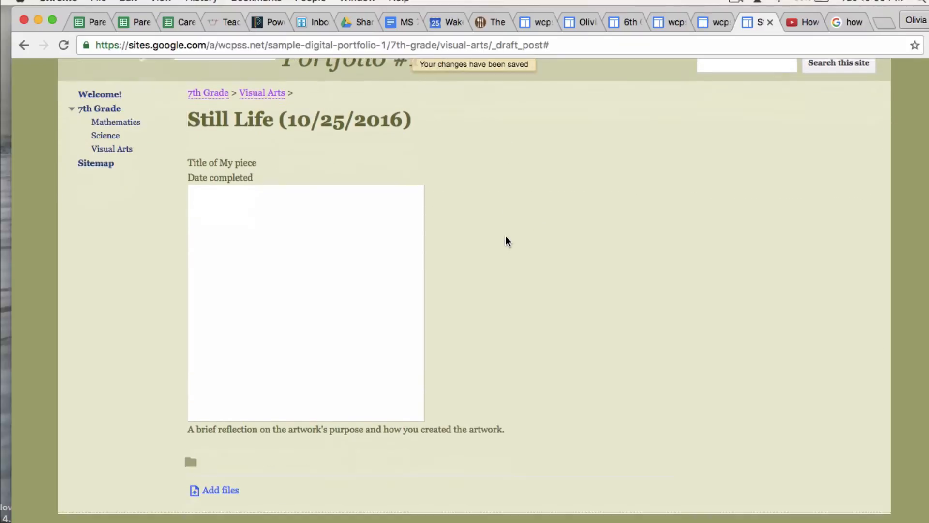
{"action": "scroll", "coordinate": [505, 236], "scroll_direction": "down", "scroll_amount": 1}
{"action": "scroll", "coordinate": [505, 236], "scroll_direction": "up", "scroll_amount": 3}
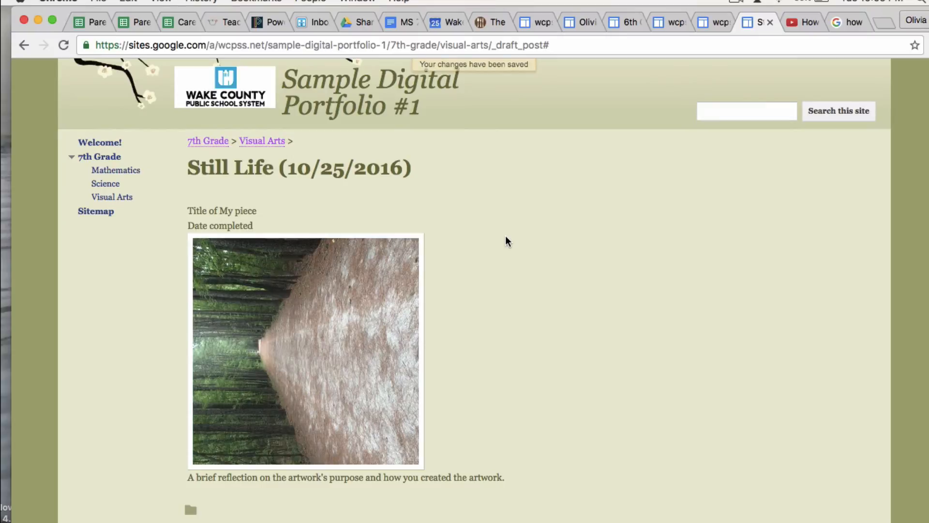
{"action": "scroll", "coordinate": [505, 236], "scroll_direction": "down", "scroll_amount": 4}
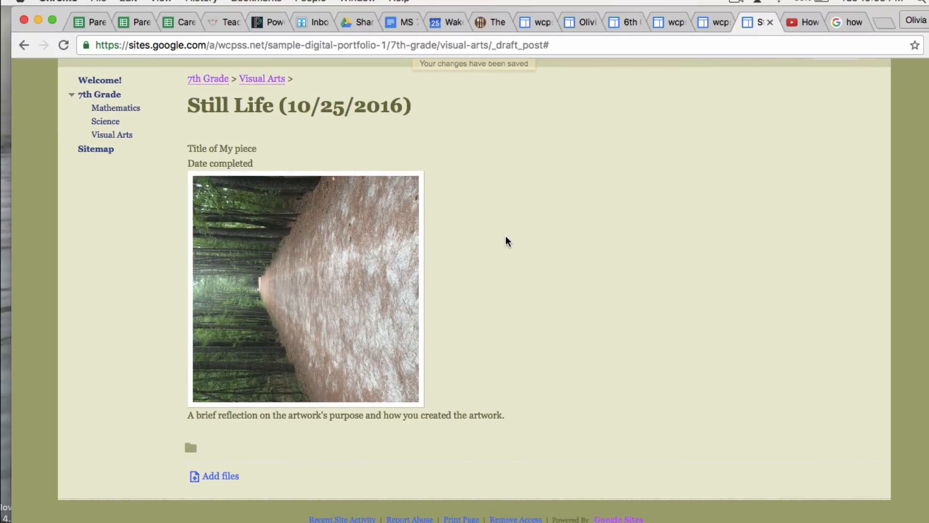
{"action": "scroll", "coordinate": [506, 237], "scroll_direction": "up", "scroll_amount": 3}
{"action": "scroll", "coordinate": [505, 237], "scroll_direction": "up", "scroll_amount": 1}
{"action": "scroll", "coordinate": [286, 224], "scroll_direction": "down", "scroll_amount": 2}
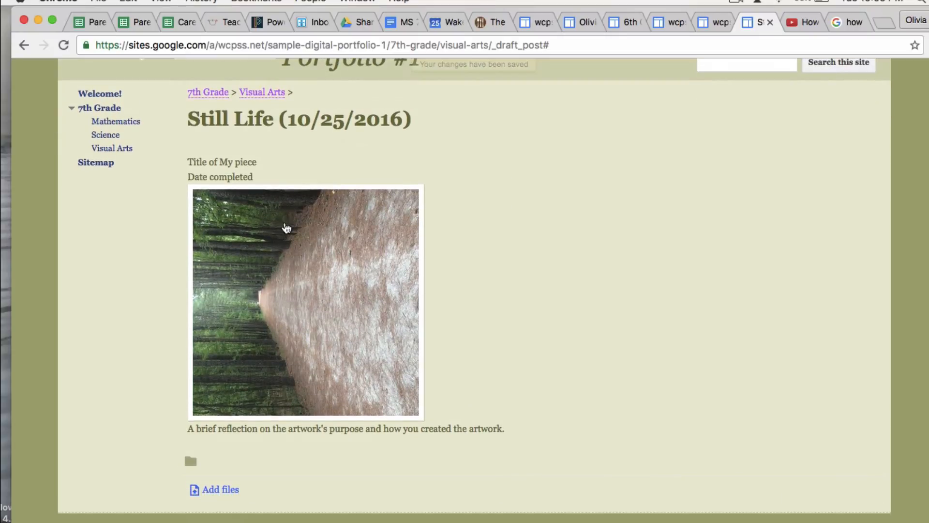
{"action": "scroll", "coordinate": [411, 239], "scroll_direction": "up", "scroll_amount": 5}
{"action": "scroll", "coordinate": [426, 293], "scroll_direction": "down", "scroll_amount": 4}
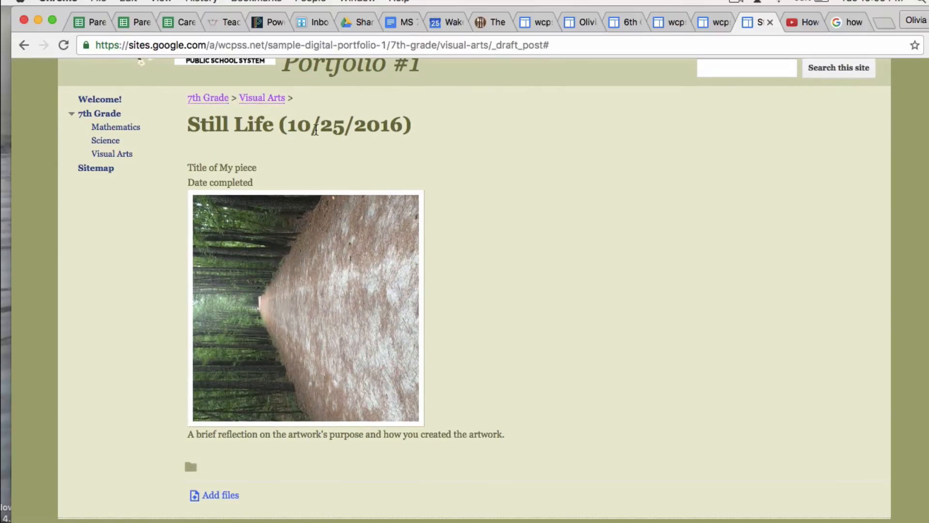
{"action": "scroll", "coordinate": [315, 130], "scroll_direction": "up", "scroll_amount": 1}
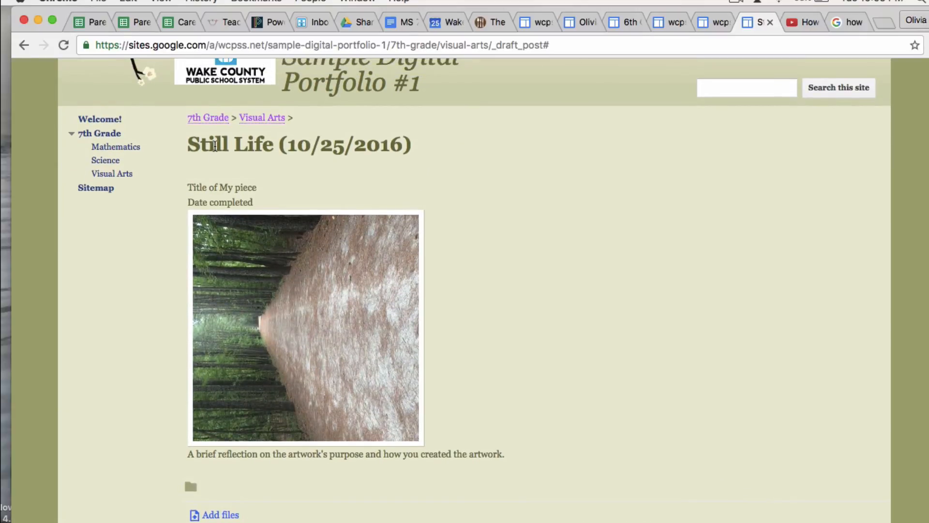
{"action": "scroll", "coordinate": [232, 145], "scroll_direction": "up", "scroll_amount": 1}
From the Visual Arts page, reopen the Still Life (10/25/2016) draft and publish it
{"action": "left_click", "coordinate": [266, 143]}
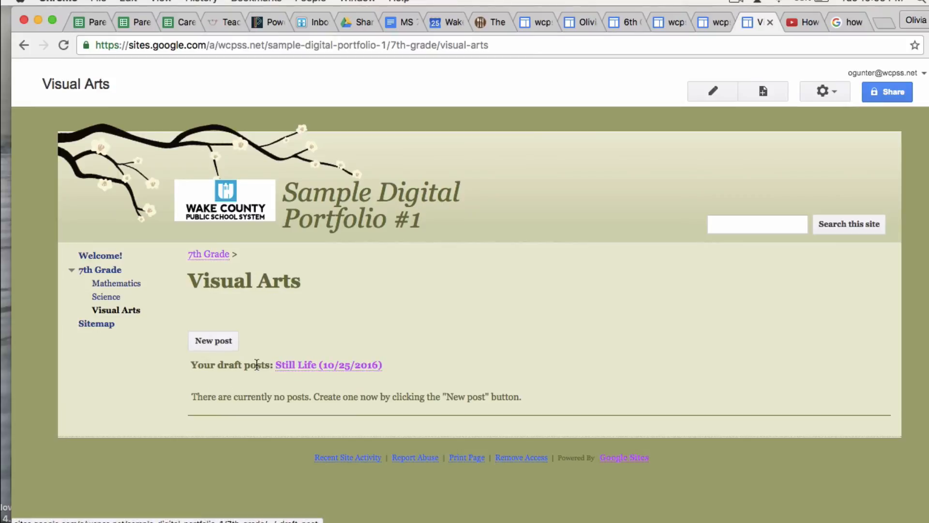
{"action": "left_click", "coordinate": [315, 370]}
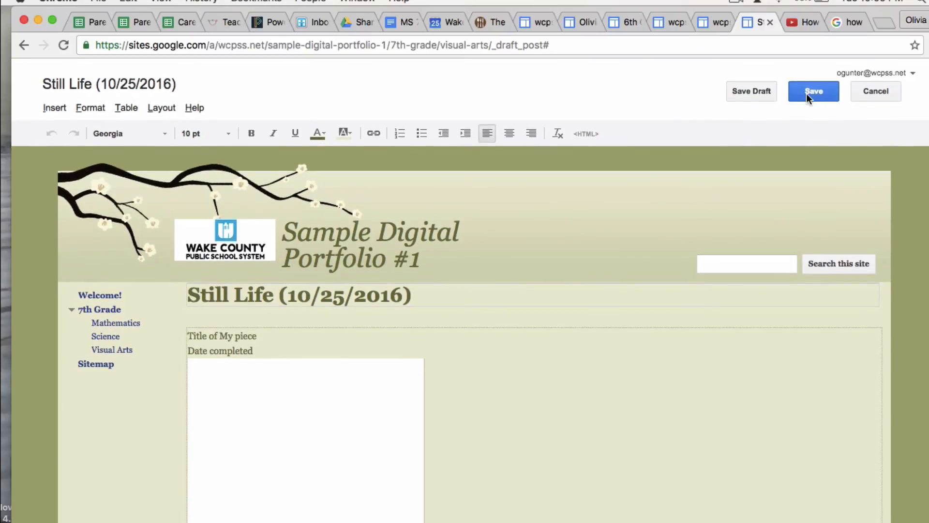
{"action": "left_click", "coordinate": [809, 94]}
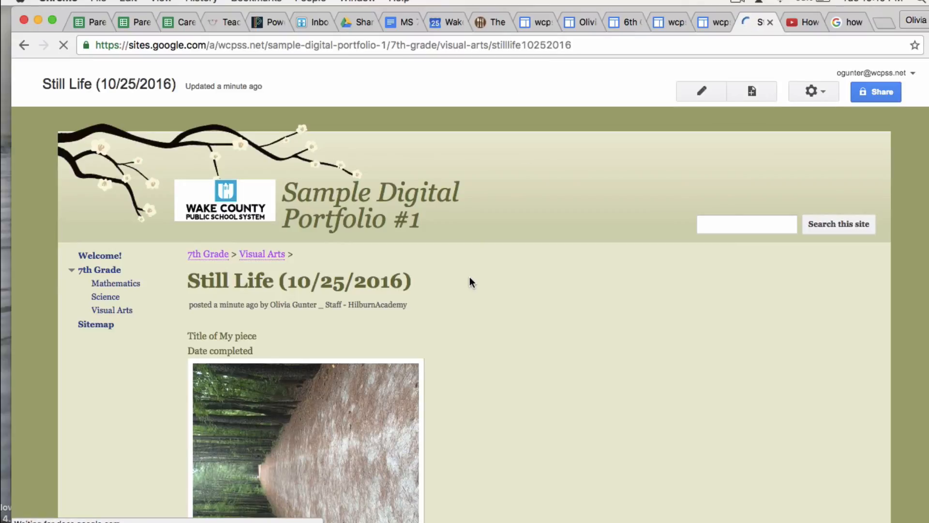
{"action": "scroll", "coordinate": [469, 277], "scroll_direction": "down", "scroll_amount": 5}
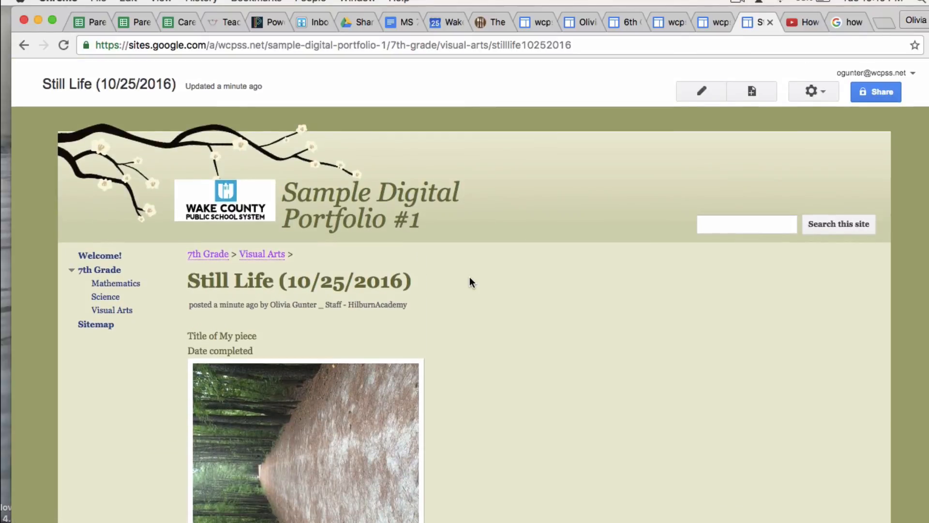
{"action": "scroll", "coordinate": [470, 280], "scroll_direction": "down", "scroll_amount": 4}
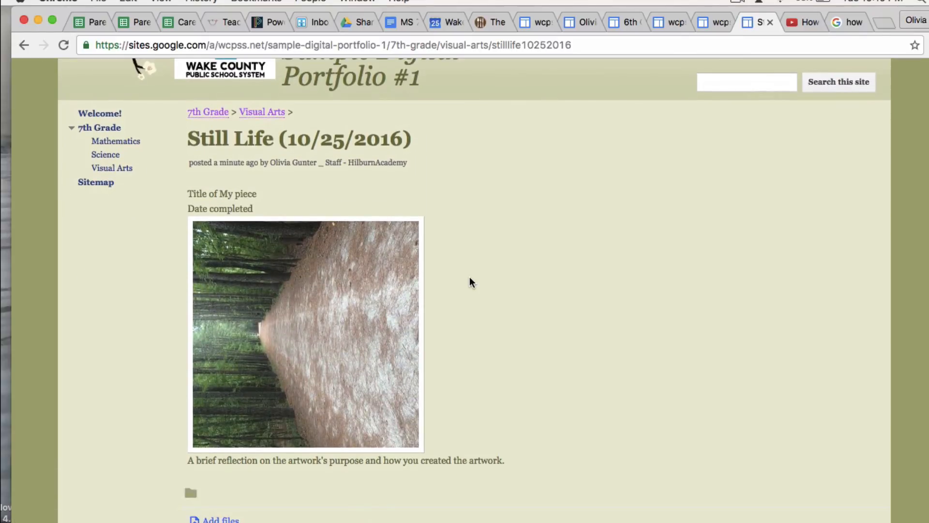
{"action": "scroll", "coordinate": [470, 282], "scroll_direction": "up", "scroll_amount": 4}
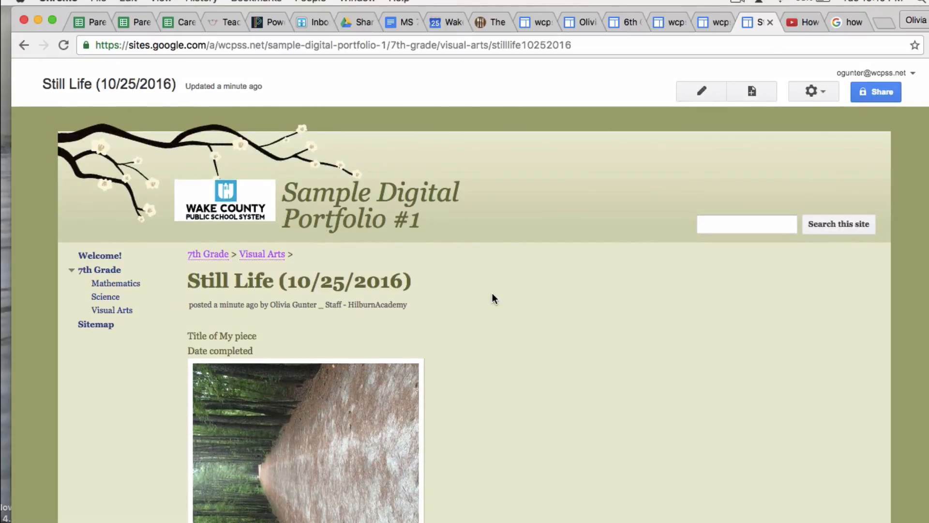
{"action": "scroll", "coordinate": [492, 295], "scroll_direction": "down", "scroll_amount": 3}
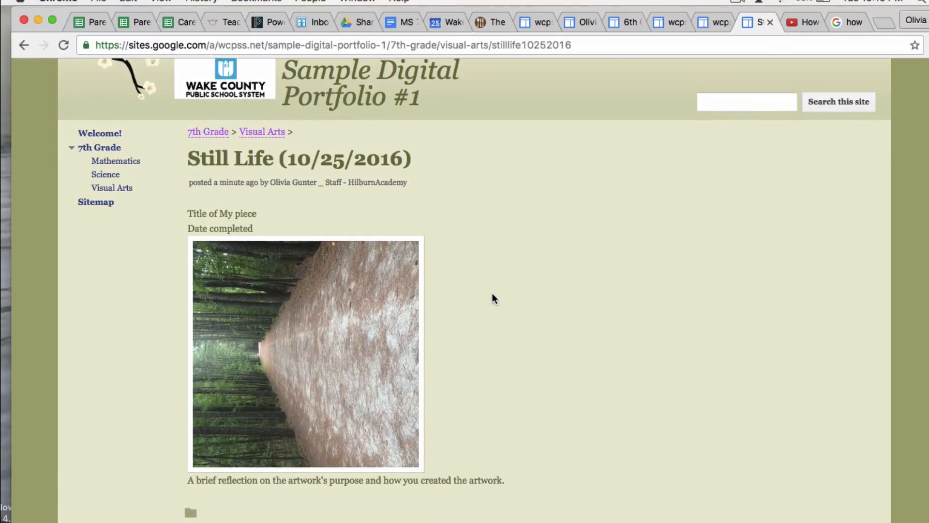
{"action": "scroll", "coordinate": [492, 292], "scroll_direction": "up", "scroll_amount": 2}
{"action": "scroll", "coordinate": [492, 293], "scroll_direction": "down", "scroll_amount": 3}
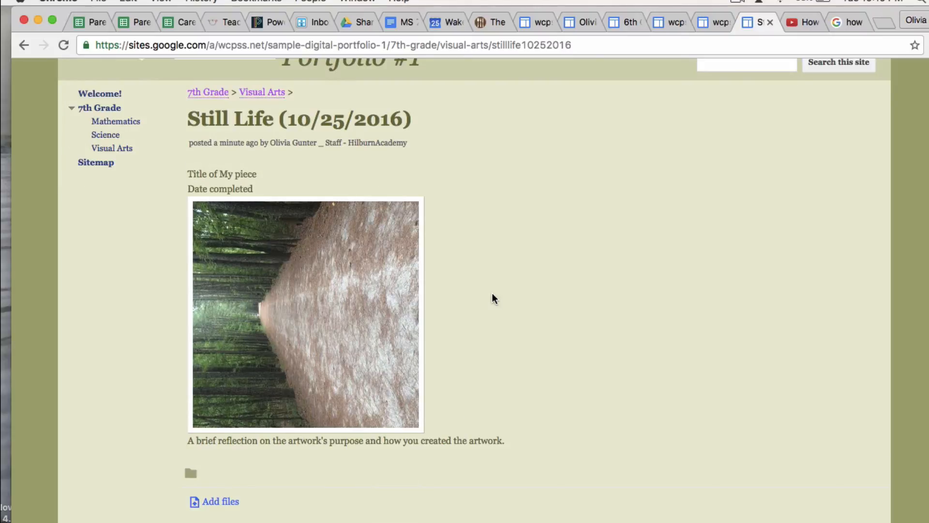
{"action": "scroll", "coordinate": [492, 296], "scroll_direction": "up", "scroll_amount": 2}
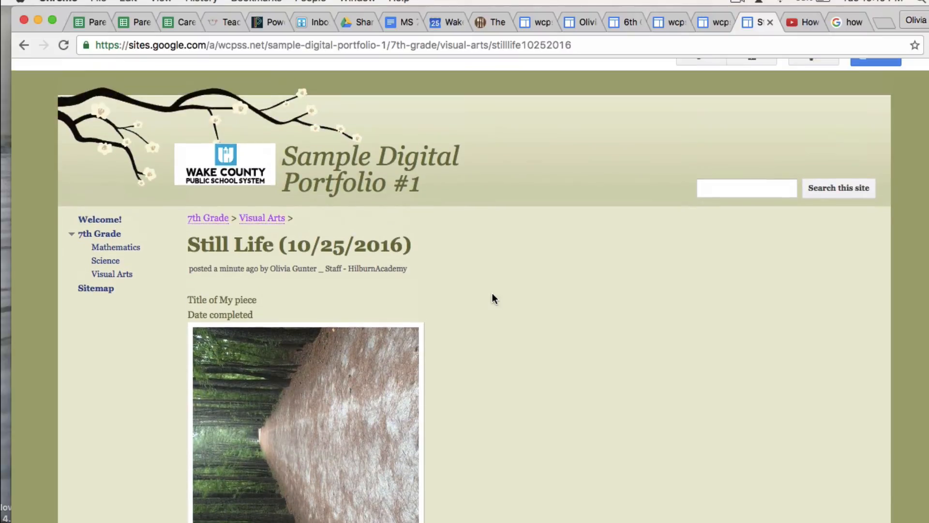
{"action": "scroll", "coordinate": [492, 293], "scroll_direction": "down", "scroll_amount": 2}
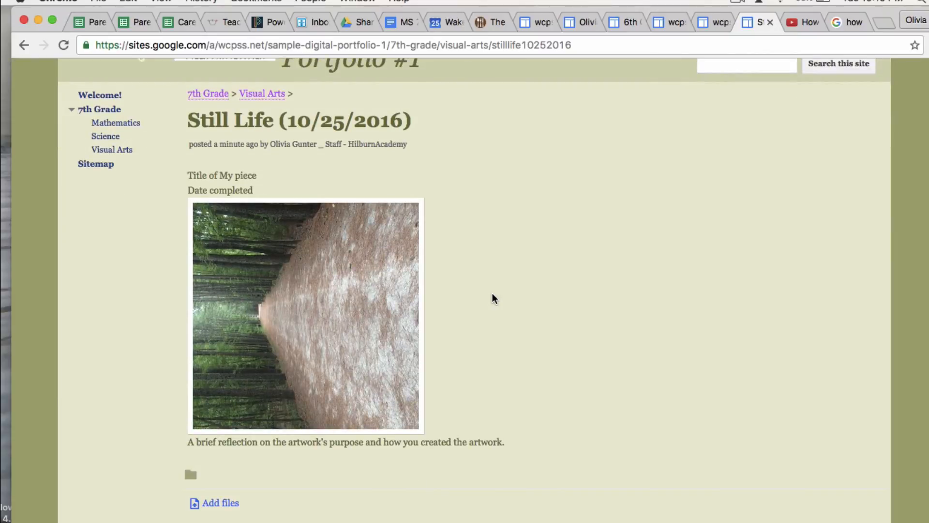
{"action": "scroll", "coordinate": [493, 294], "scroll_direction": "up", "scroll_amount": 3}
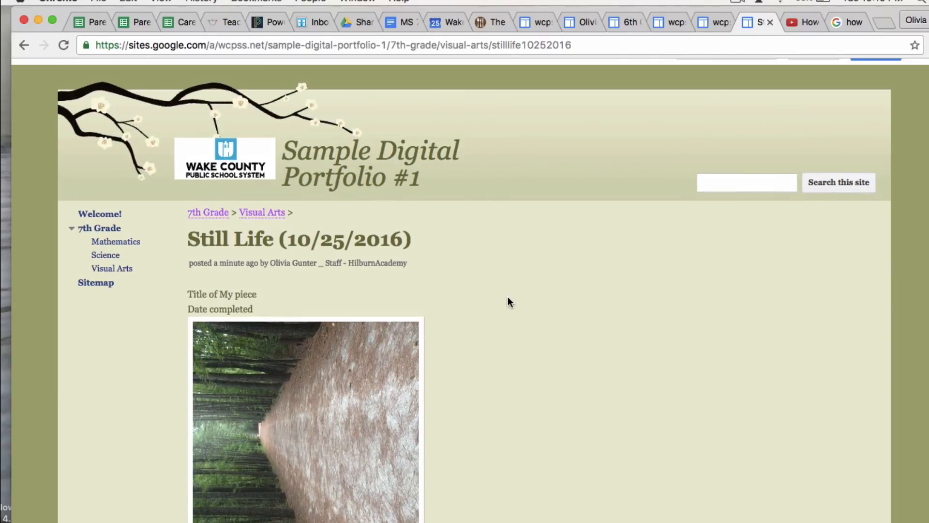
{"action": "left_click", "coordinate": [738, 3]}
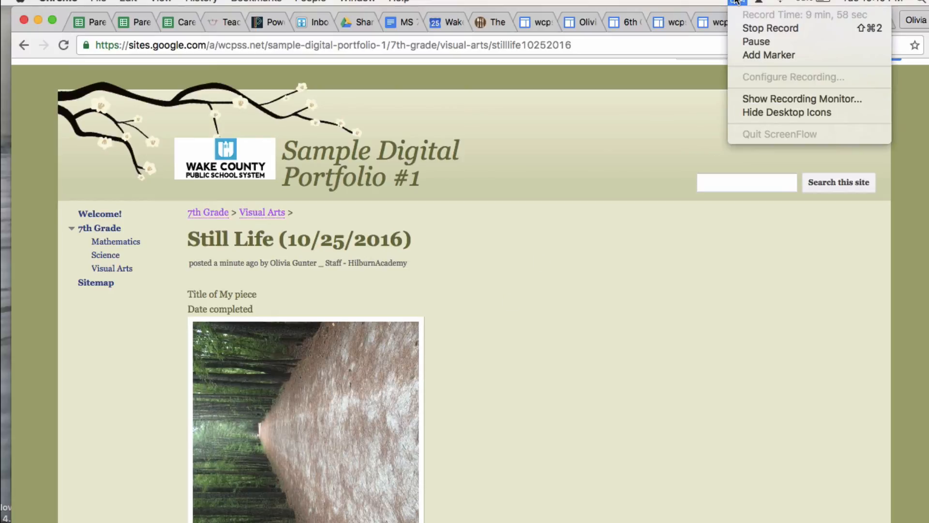